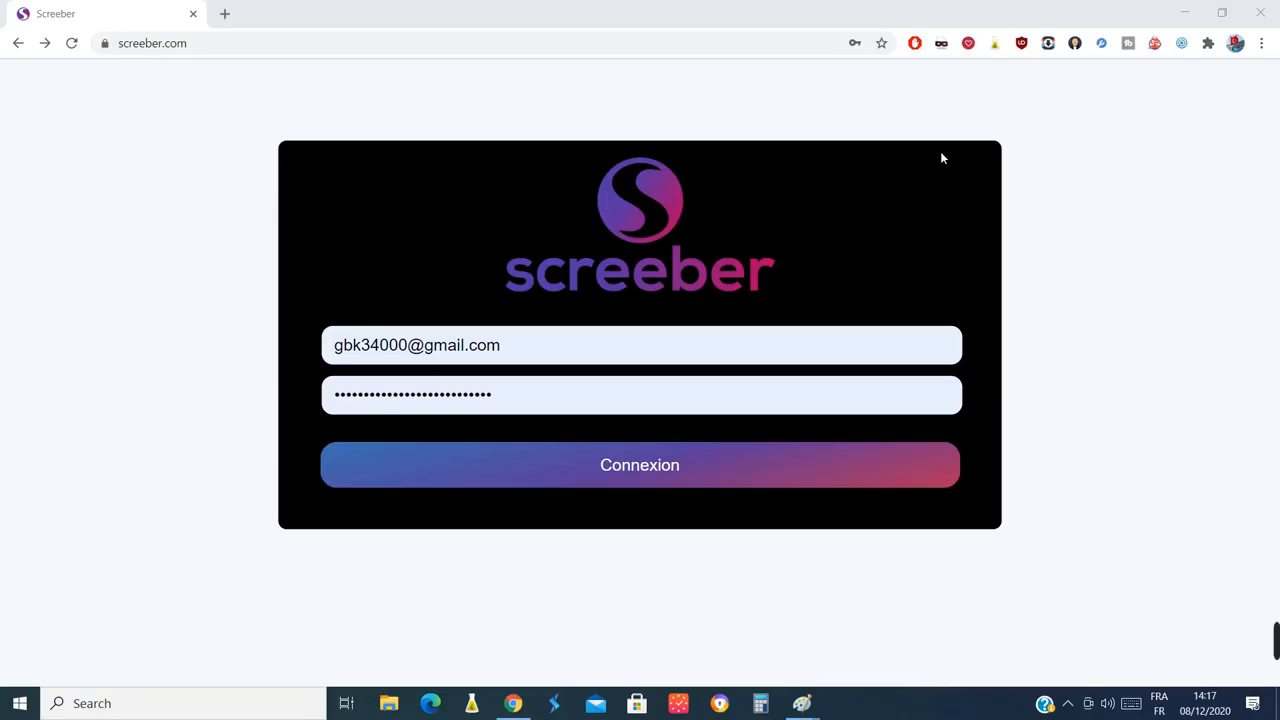
# Log in with the prefilled credentials and look through the Templates and Elements lists
pyautogui.click(635, 478)
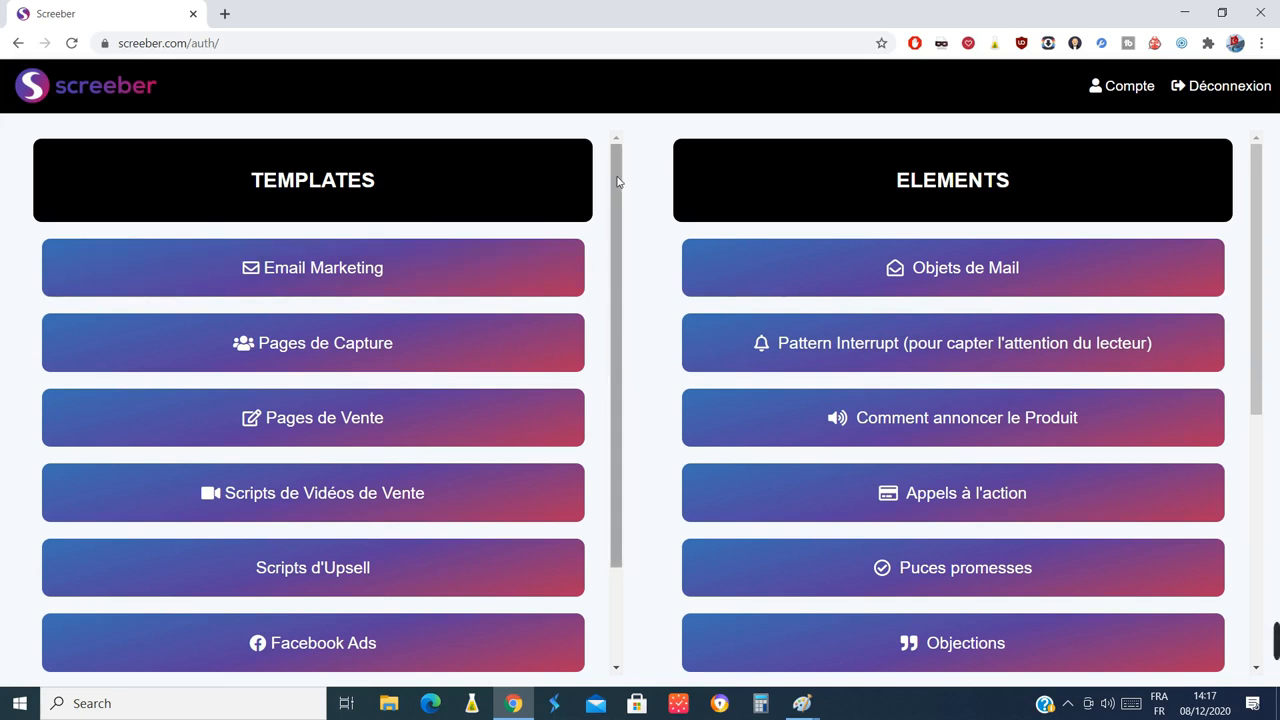
pyautogui.moveTo(617, 192)
pyautogui.mouseDown()
pyautogui.moveTo(649, 323)
pyautogui.moveTo(611, 176)
pyautogui.mouseUp()
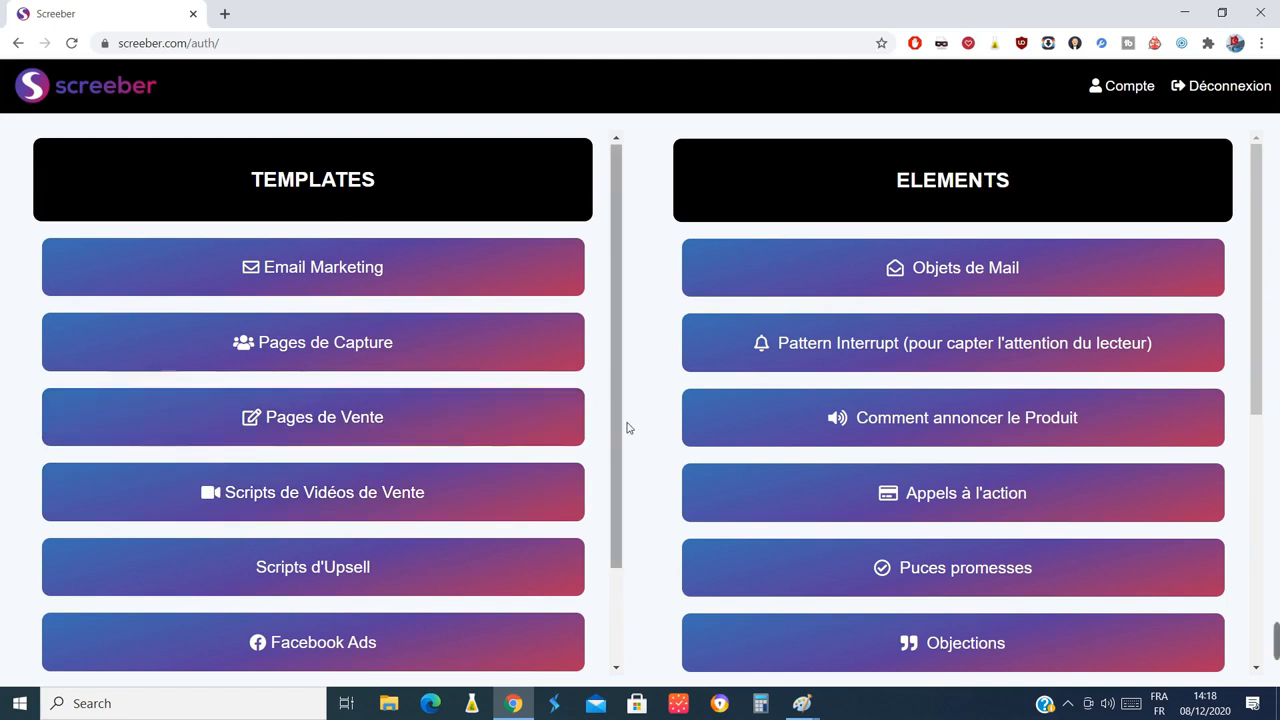
pyautogui.moveTo(616, 435); pyautogui.dragTo(597, 376)
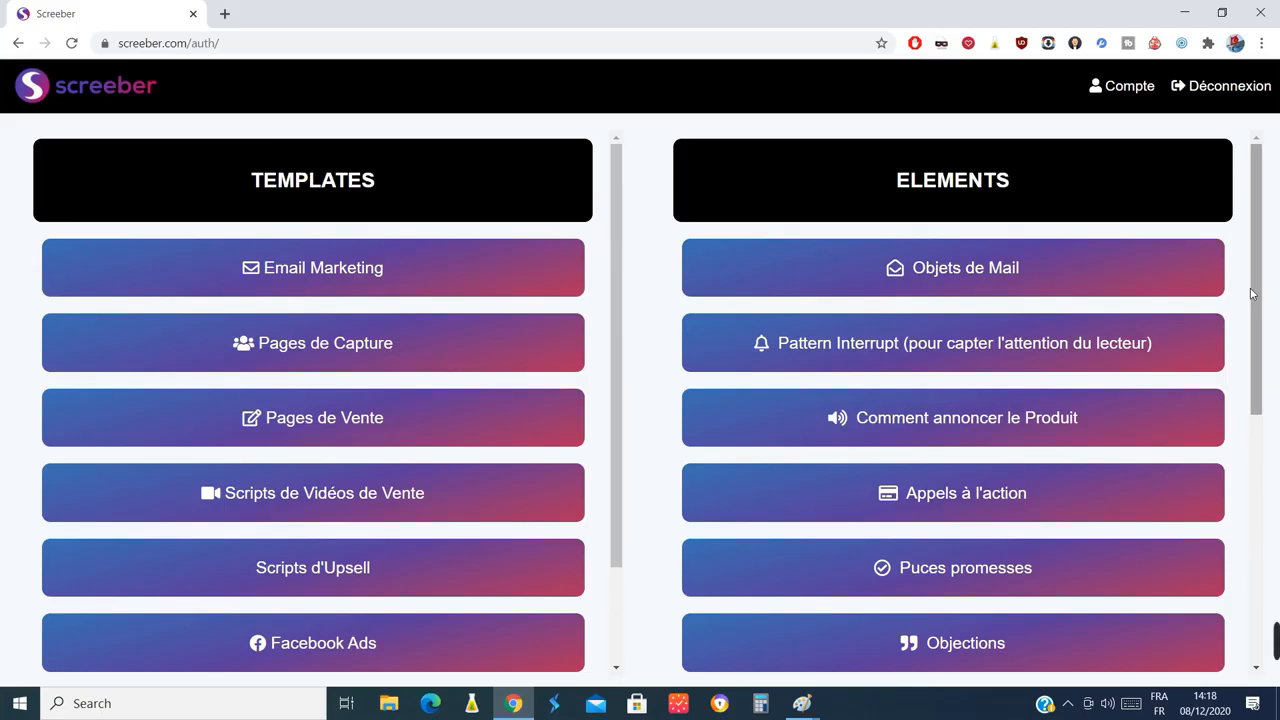
pyautogui.moveTo(1252, 293)
pyautogui.mouseDown()
pyautogui.moveTo(1276, 522)
pyautogui.moveTo(1240, 285)
pyautogui.mouseUp()
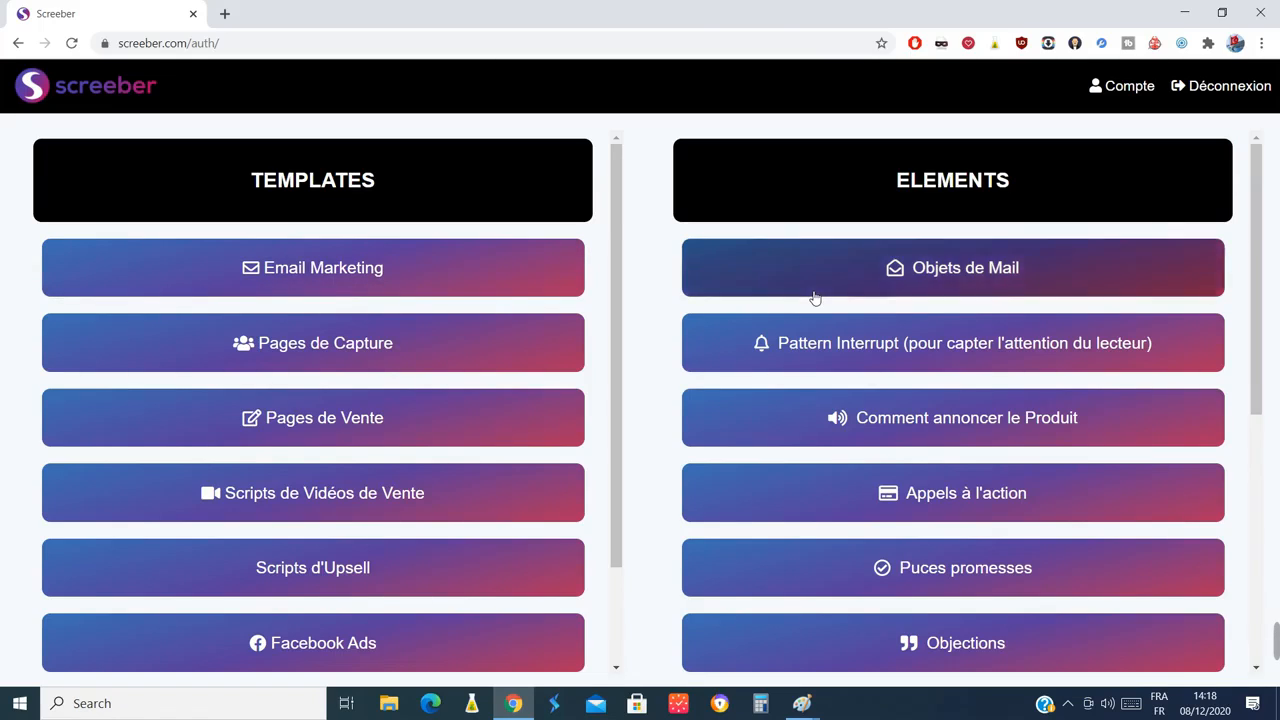
# Open the "Cascade de bénéfices (idéal en début de séquence)" template from Catégorie Santé of the Email Marketing sales emails (Emails de Vente)
pyautogui.doubleClick(371, 267)
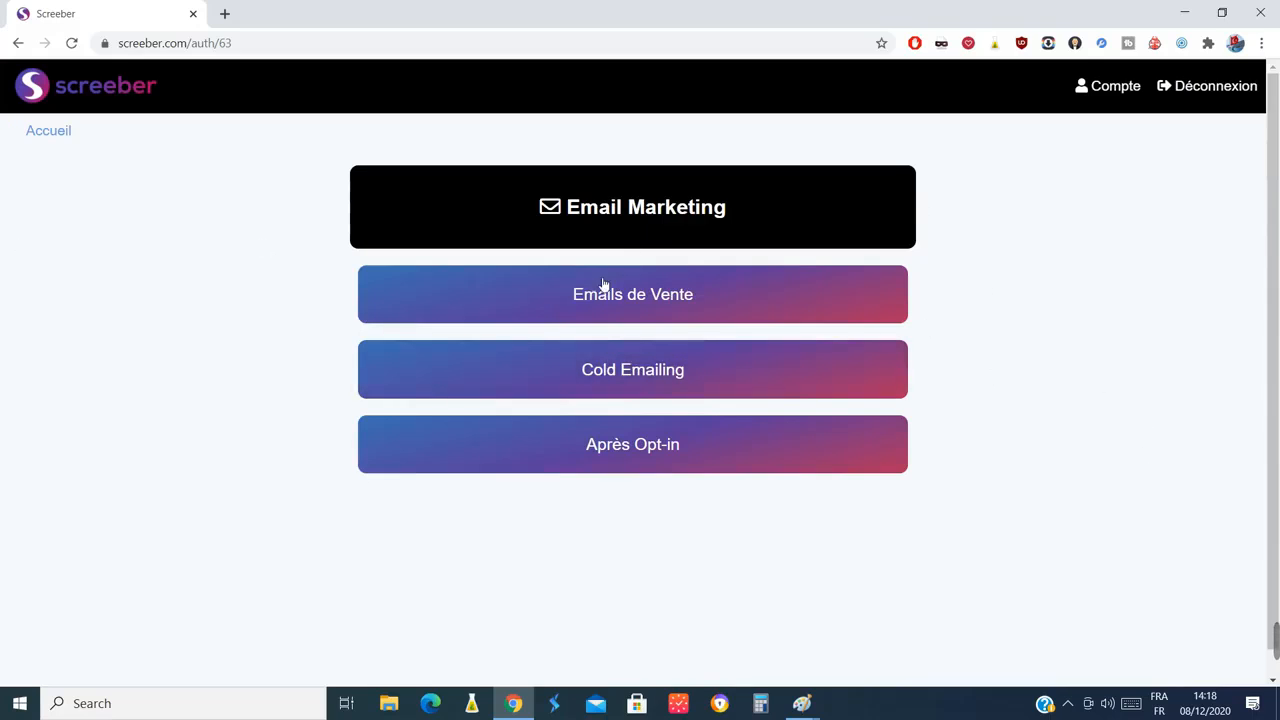
pyautogui.click(684, 295)
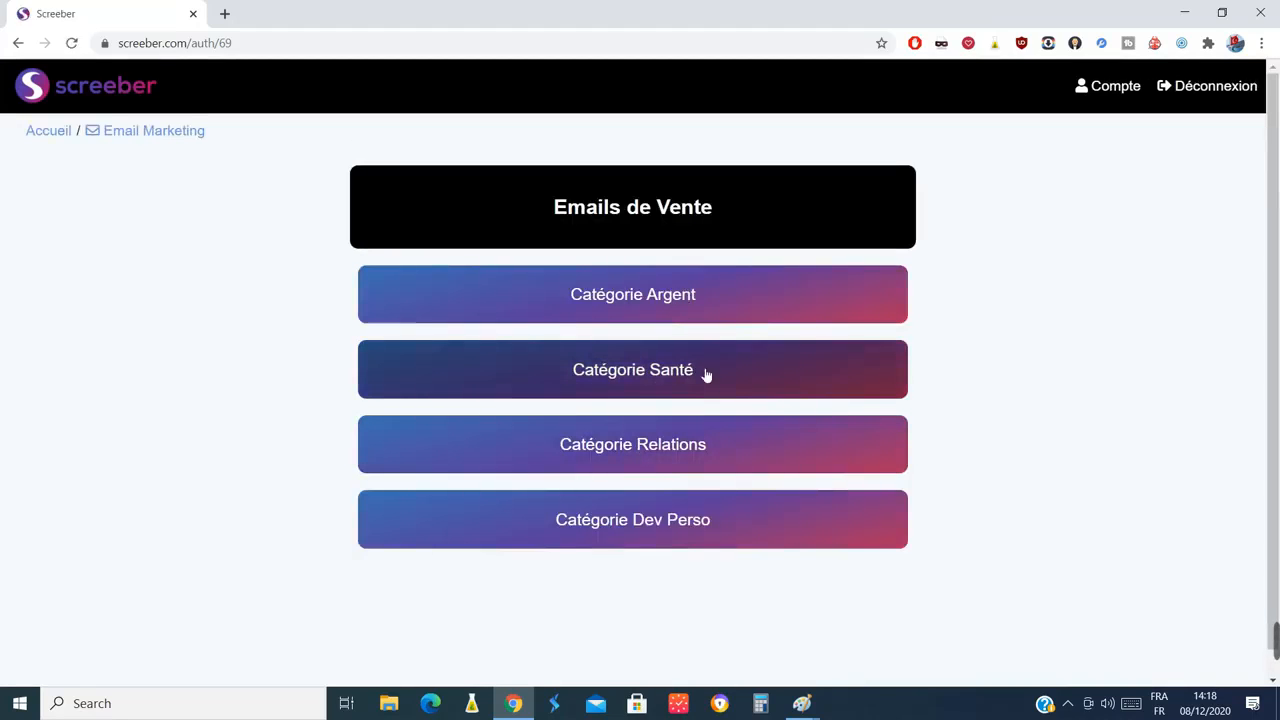
pyautogui.click(651, 377)
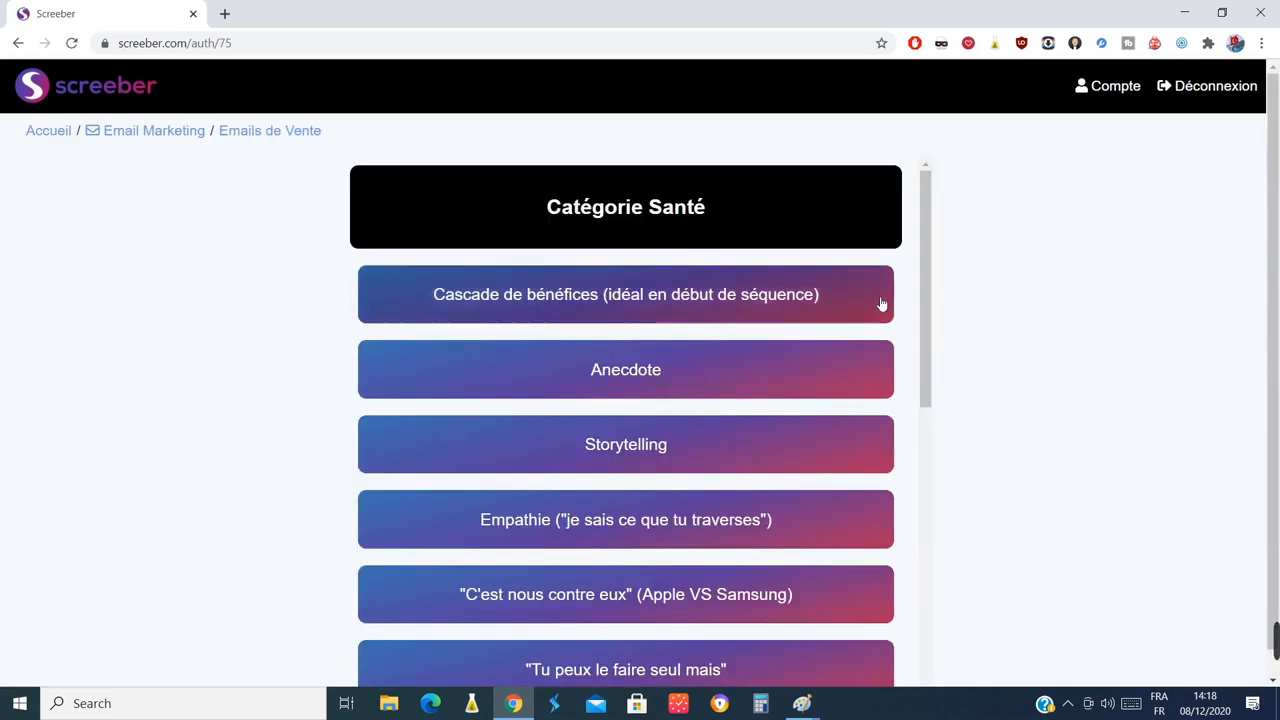
pyautogui.moveTo(927, 232); pyautogui.dragTo(932, 190)
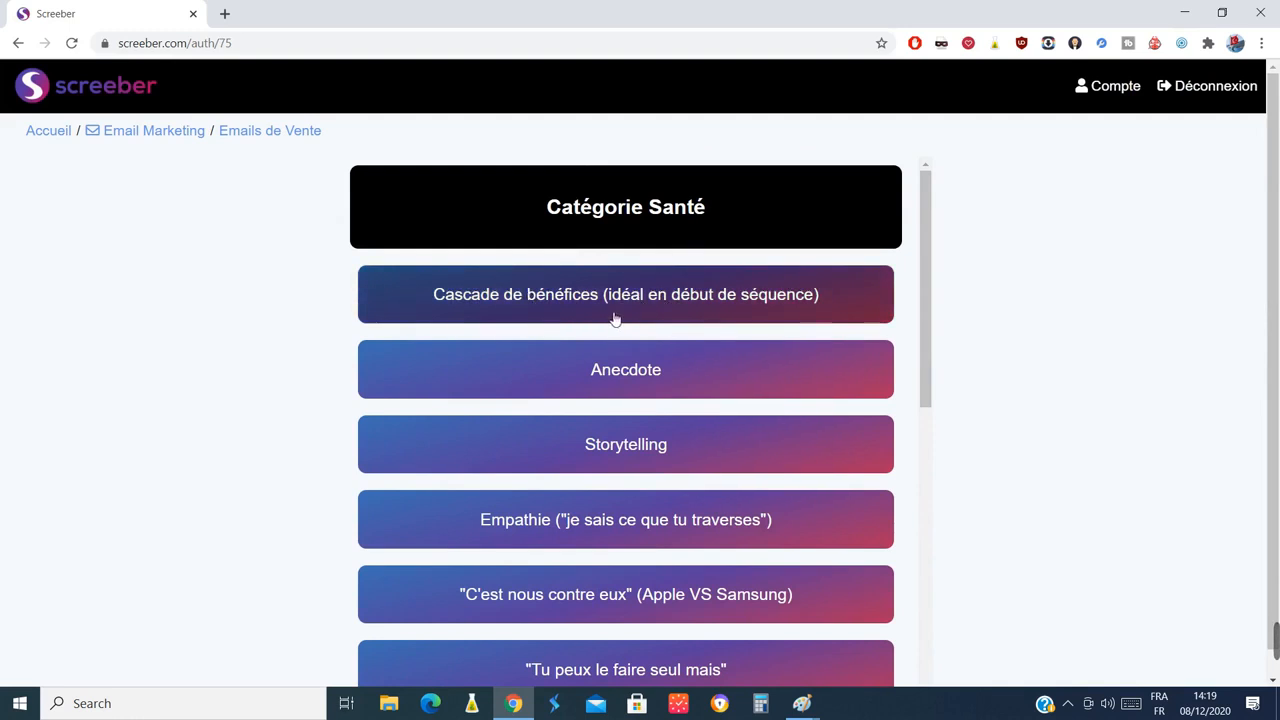
pyautogui.click(693, 308)
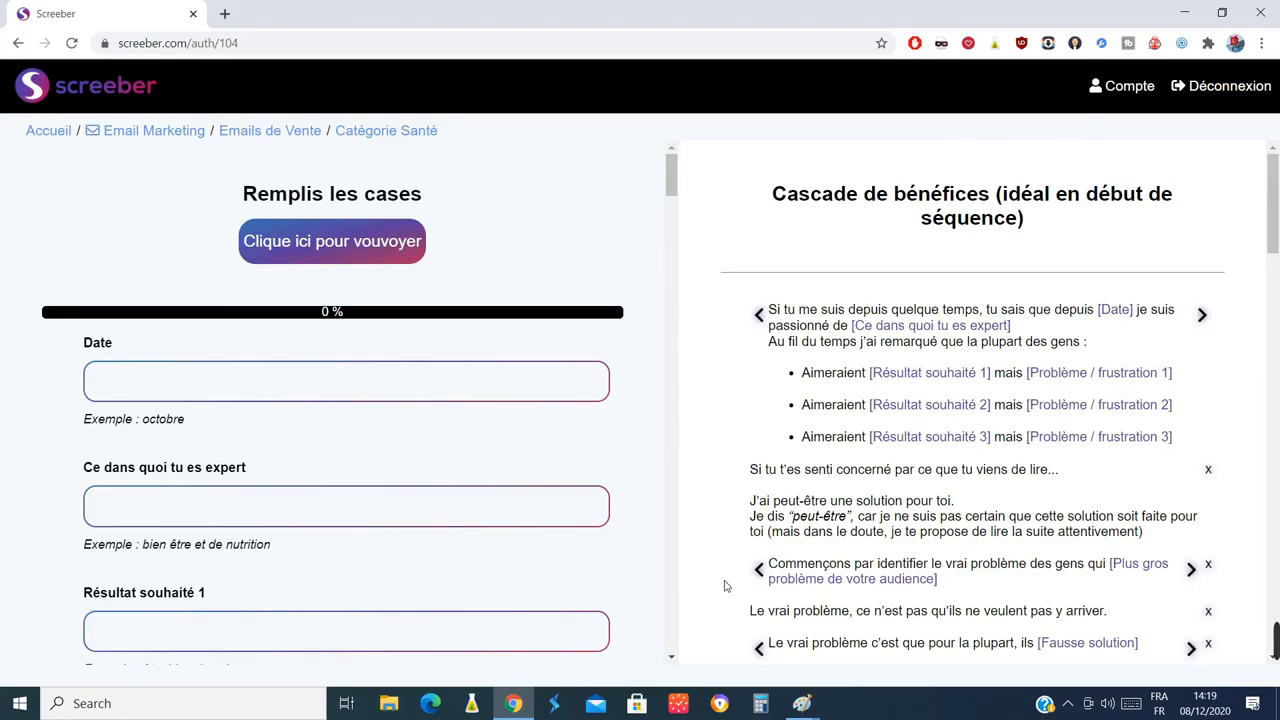
# Fill in the Date with "octobre" and switch the email's wording to the formal "vous" and back to "tu"
pyautogui.click(177, 381)
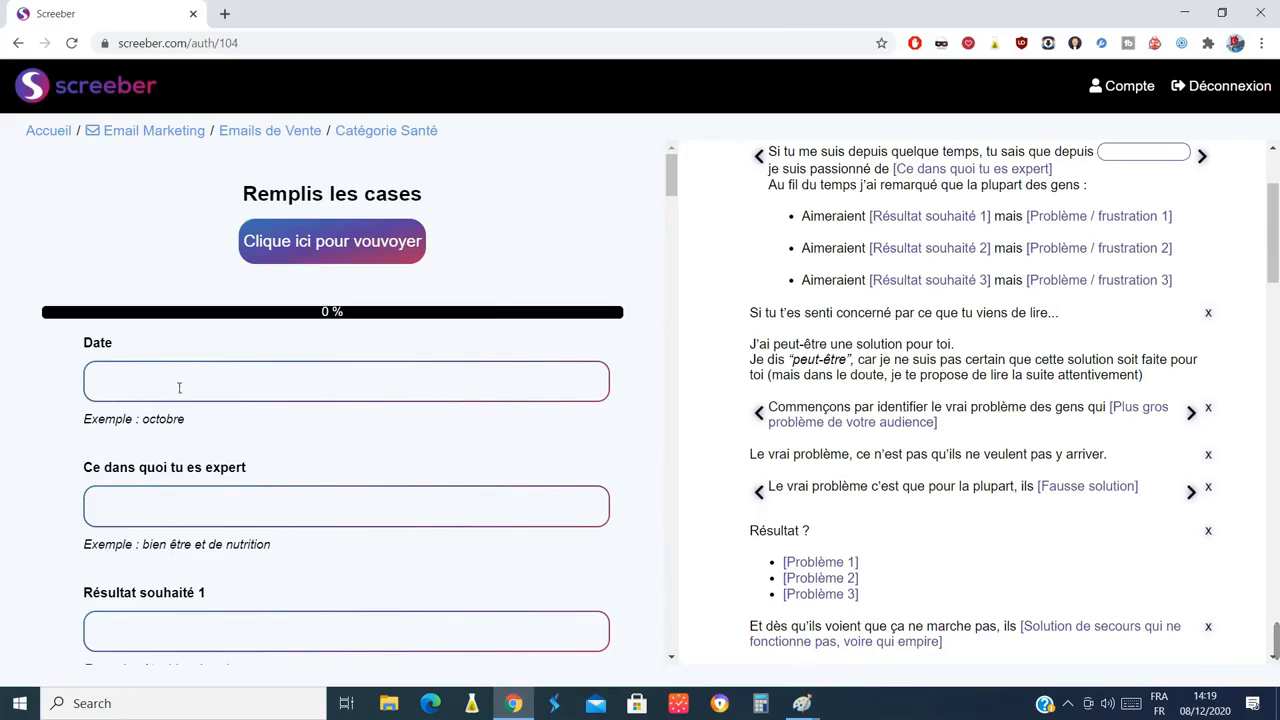
pyautogui.write('octobre')
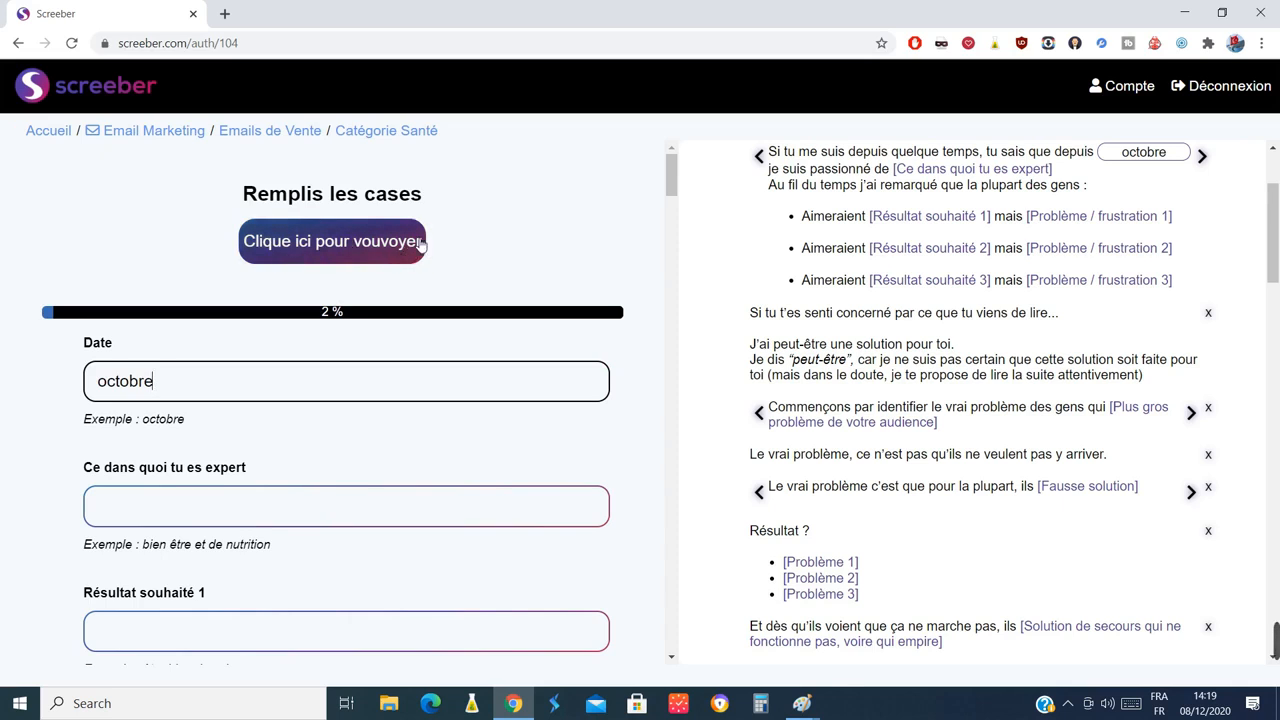
pyautogui.click(372, 245)
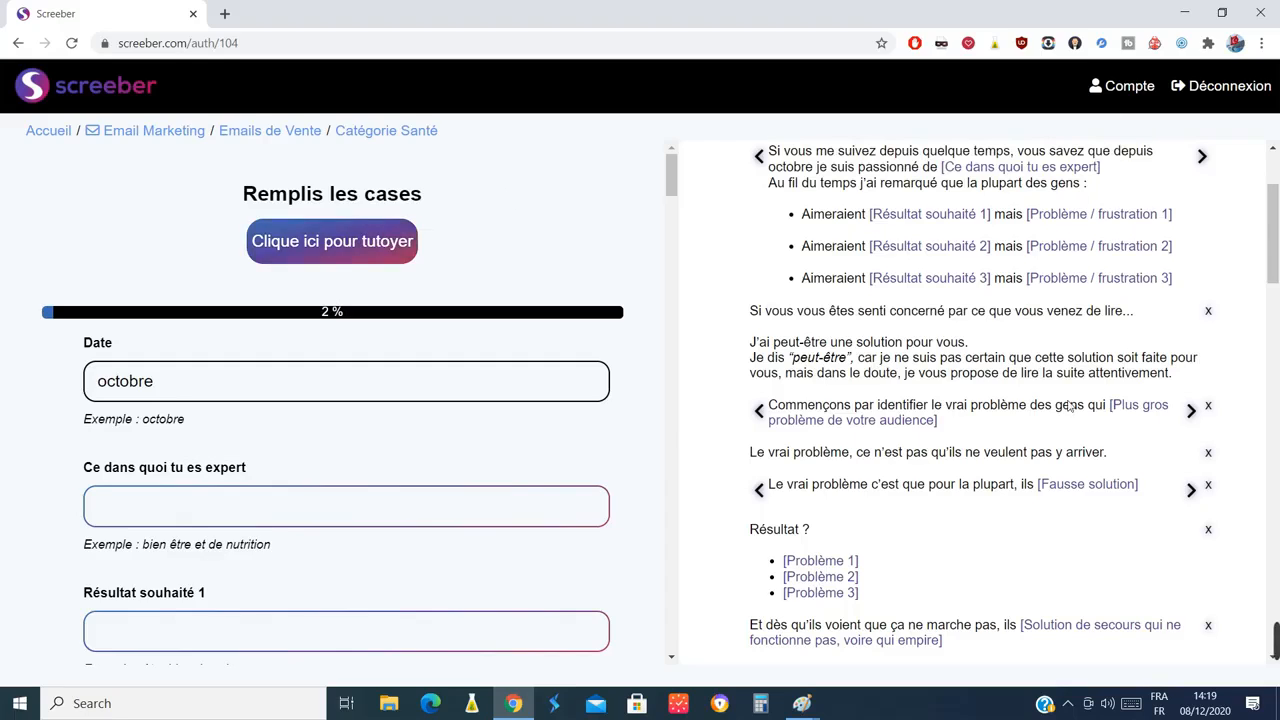
pyautogui.click(351, 259)
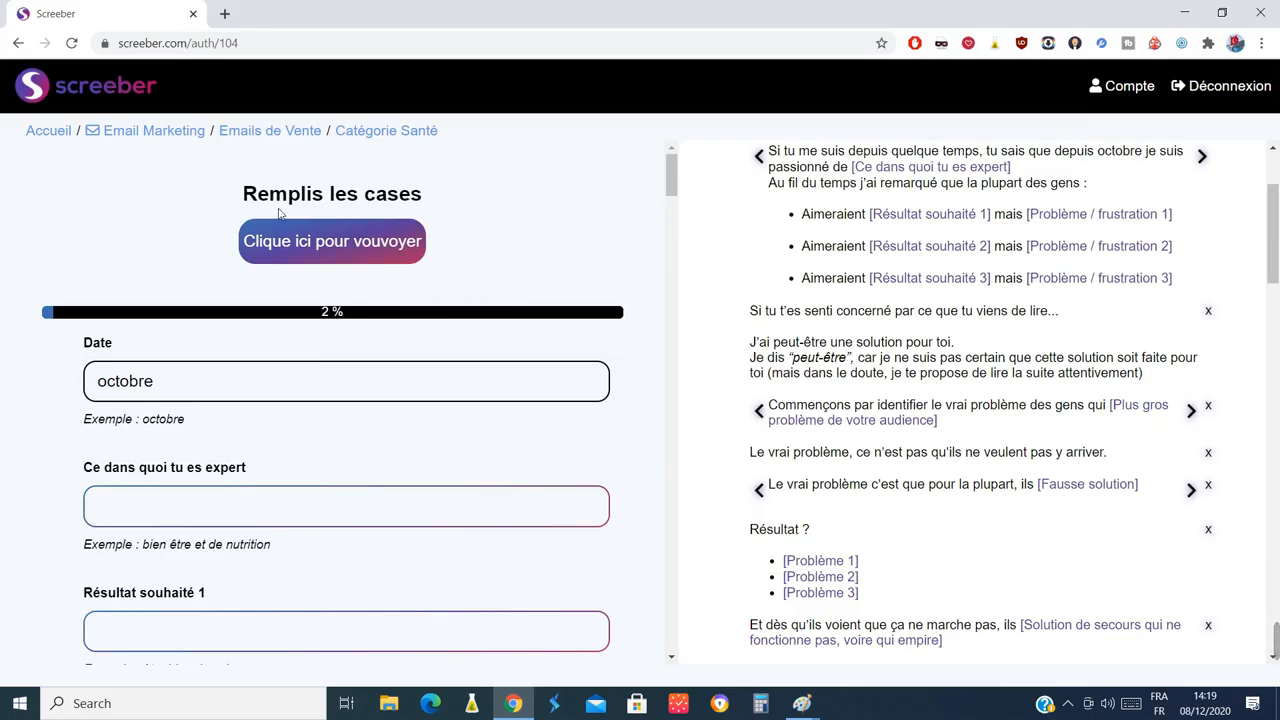
# Fill in the area of expertise (Ce dans quoi tu es expert) with "bien être et de nutrition"
pyautogui.click(171, 513)
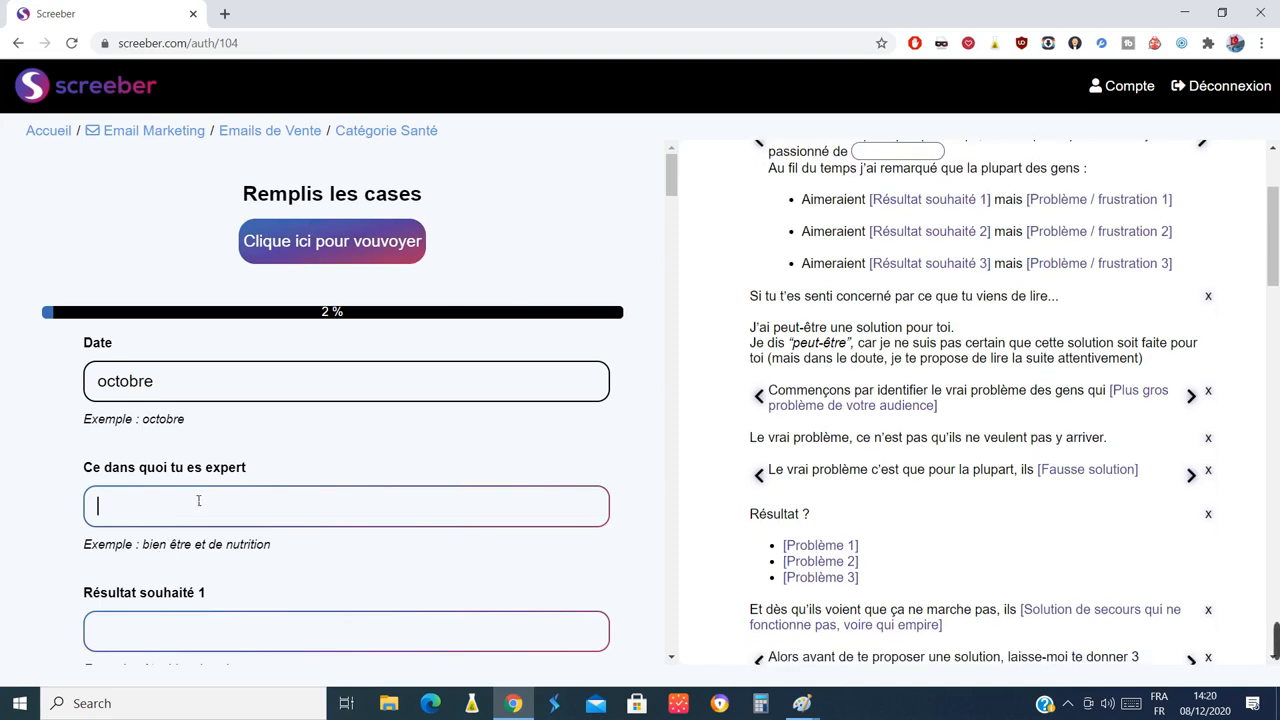
pyautogui.write('bien ê')
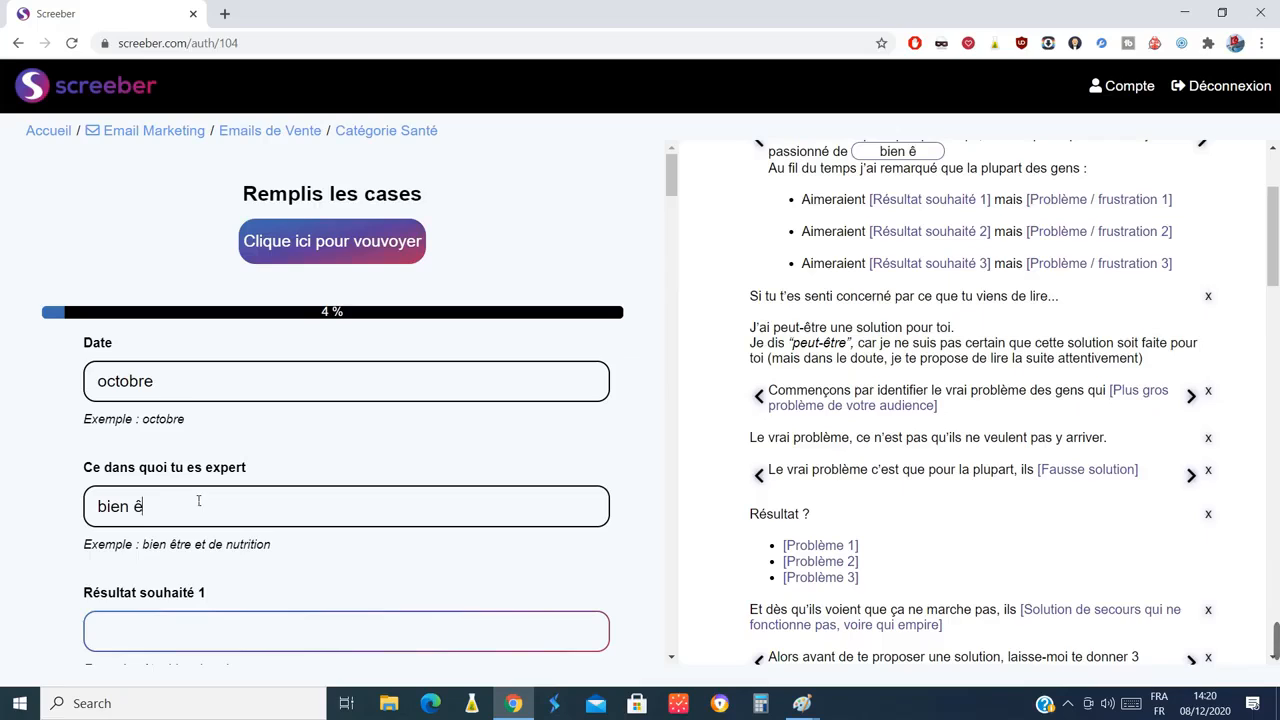
pyautogui.write('tre et de nut')
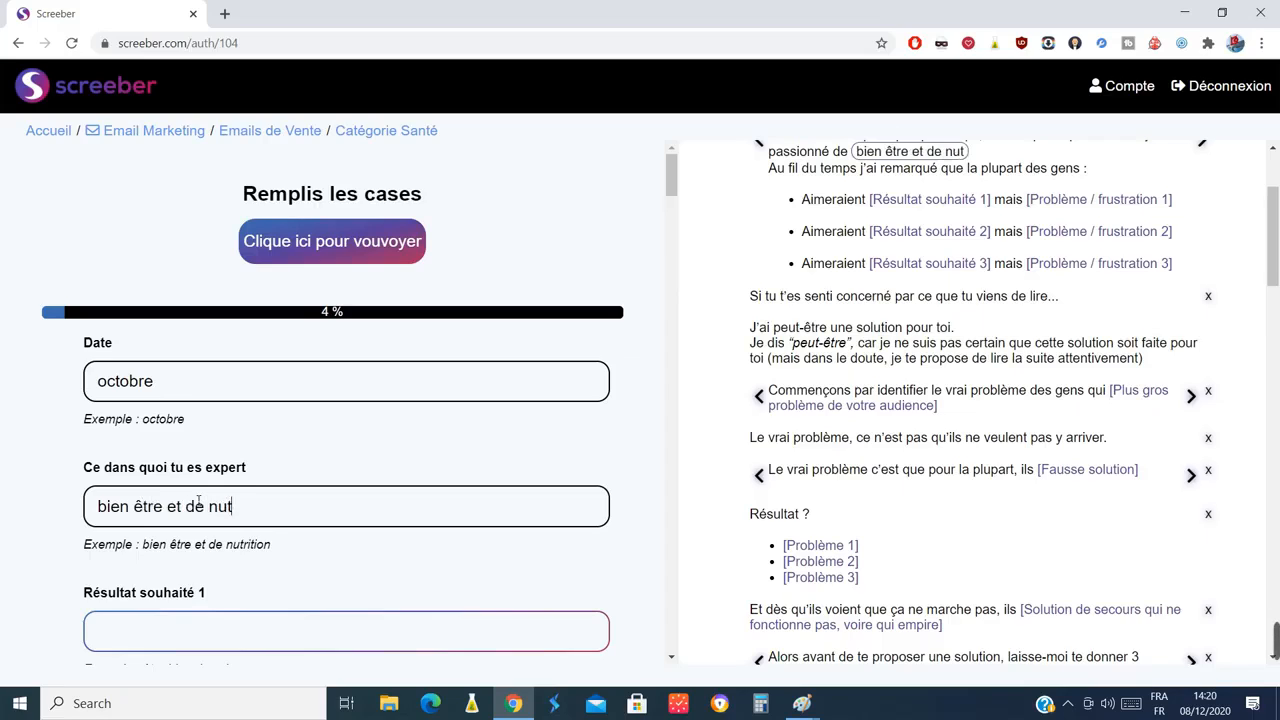
pyautogui.write('rition')
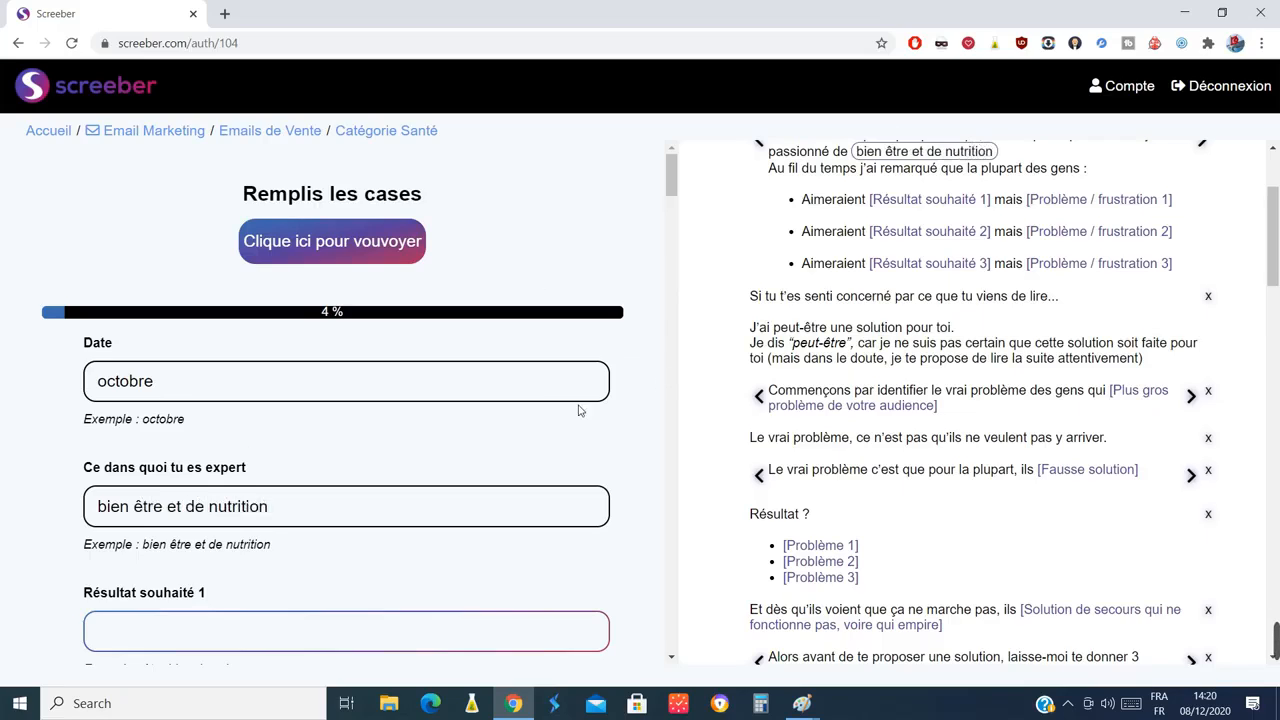
pyautogui.click(618, 485)
# Fill in Résultat souhaité 1 with "être bien dans leur corps"
pyautogui.click(388, 640)
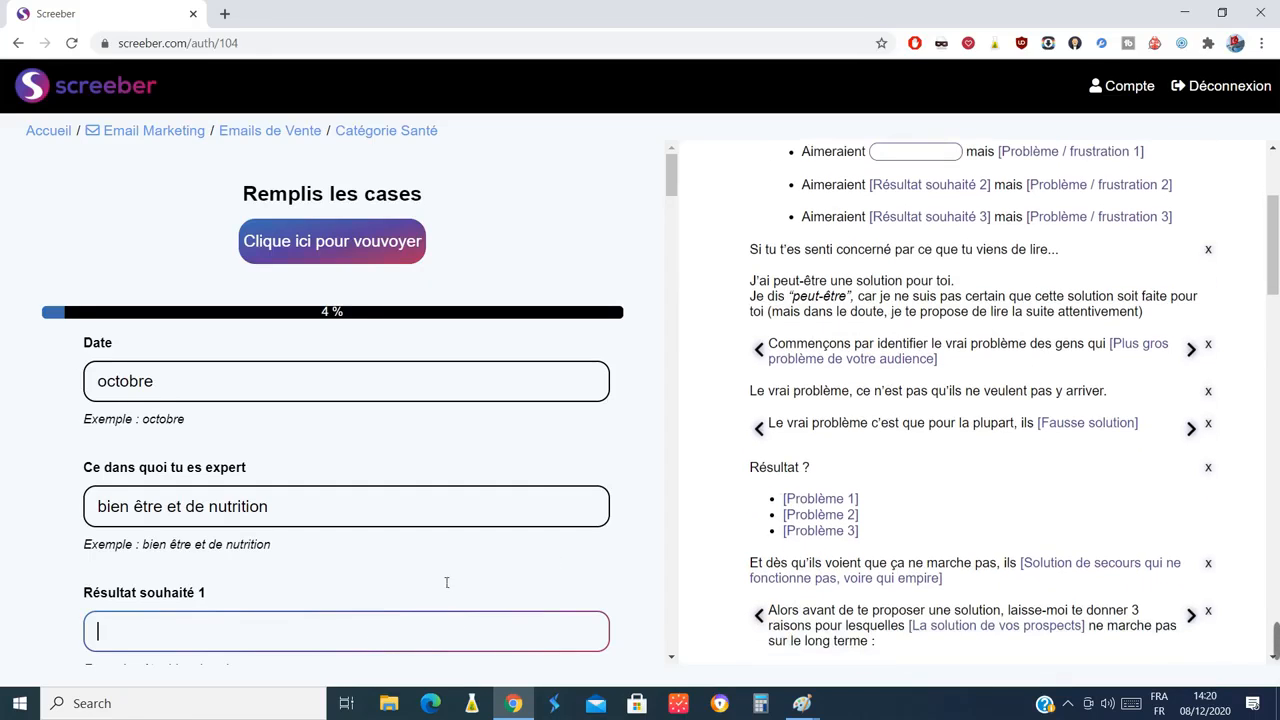
pyautogui.scroll(2, 1270, 205)
pyautogui.scroll(1, 1270, 205)
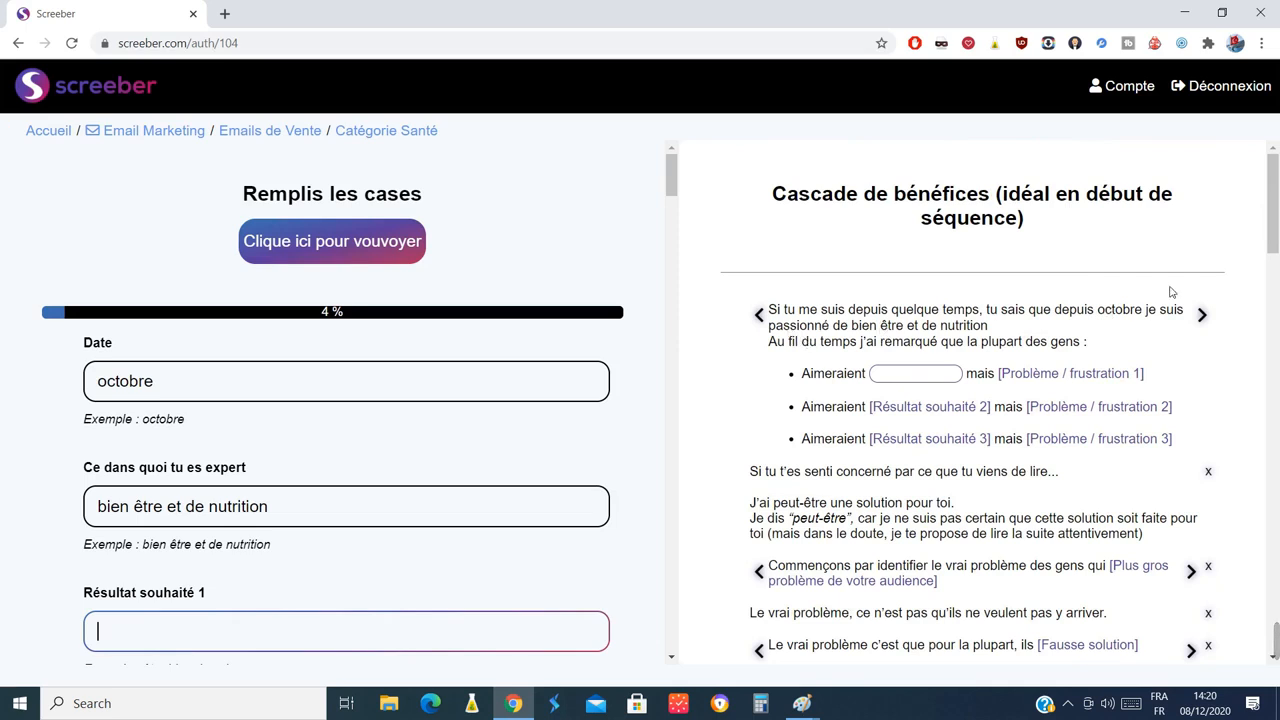
pyautogui.moveTo(1275, 228); pyautogui.dragTo(1243, 220)
pyautogui.moveTo(675, 183); pyautogui.dragTo(676, 210)
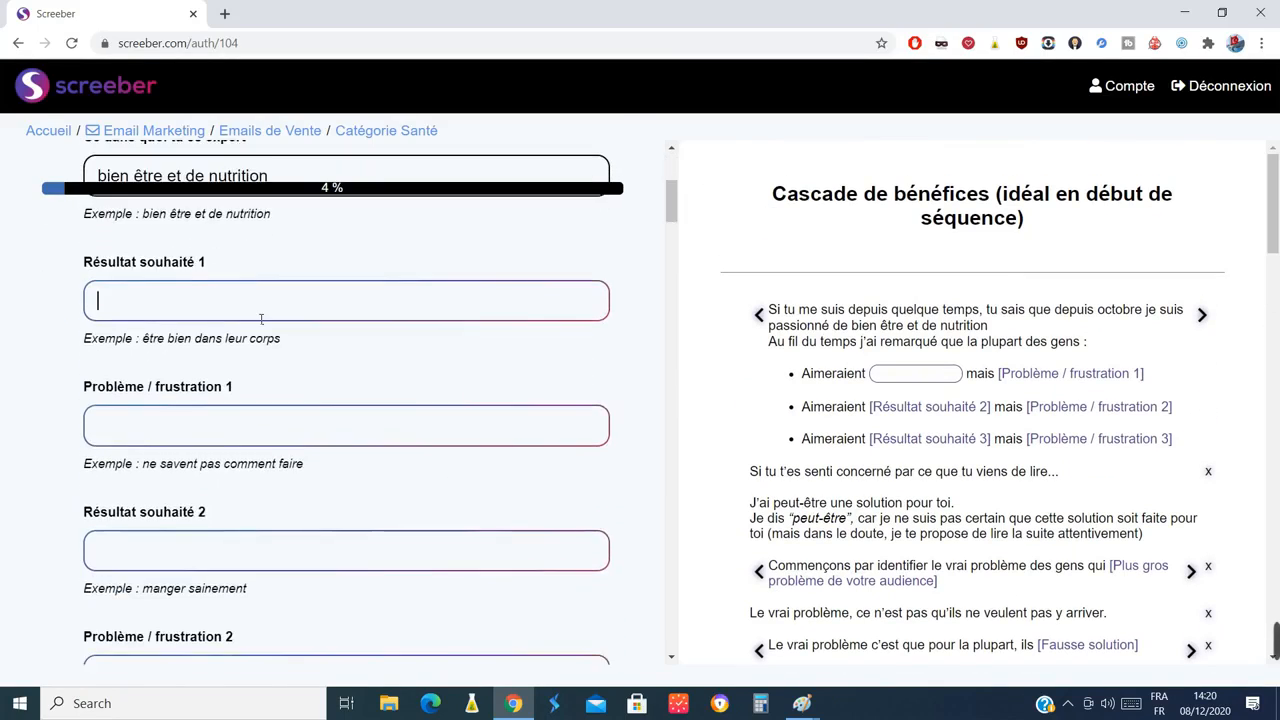
pyautogui.click(160, 307)
pyautogui.write('^^')
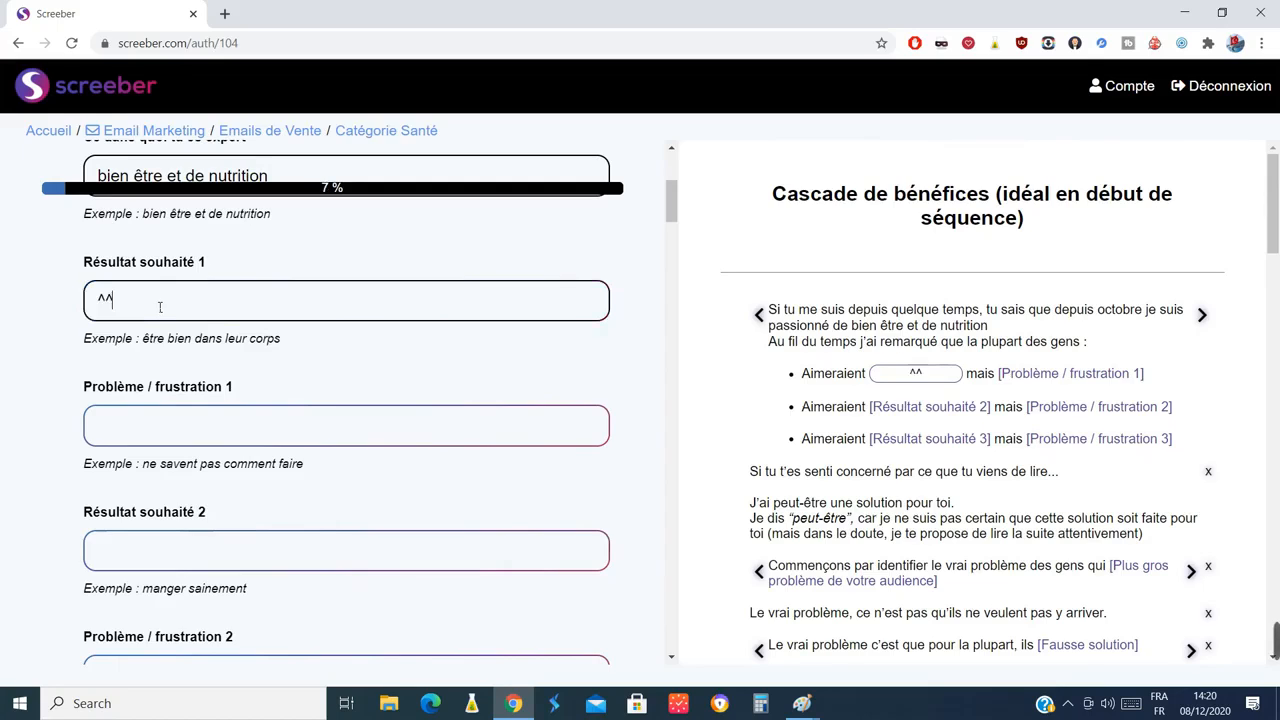
pyautogui.press('BackSpace')
pyautogui.press('BackSpace')
pyautogui.write('être bien dans ')
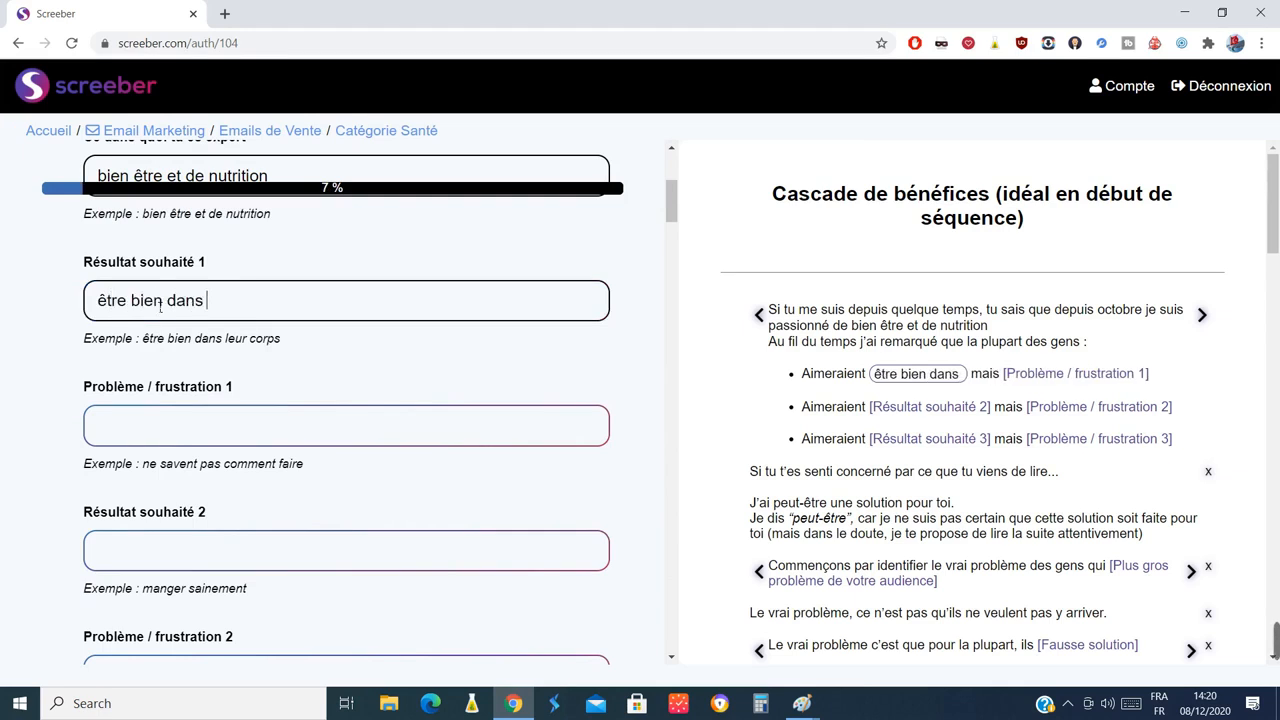
pyautogui.write('leur corps')
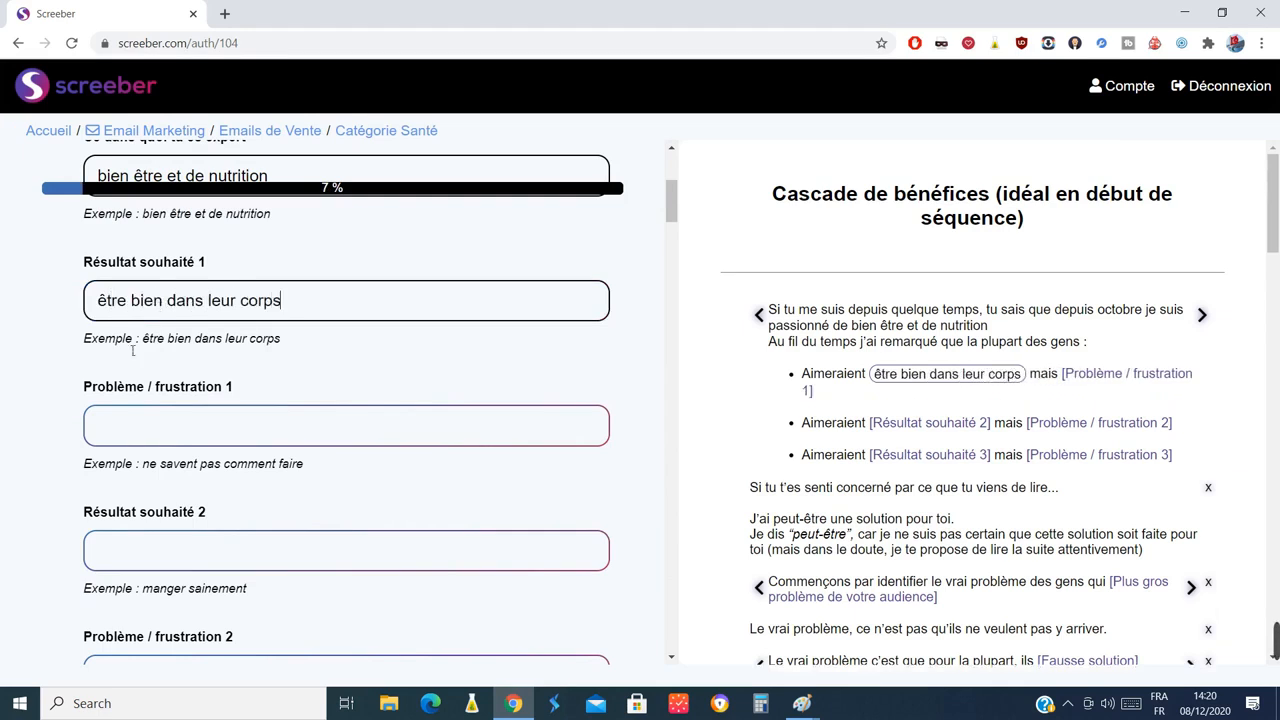
# Fill in Problème / frustration 1 with "ne savent pas comment faire"
pyautogui.click(140, 416)
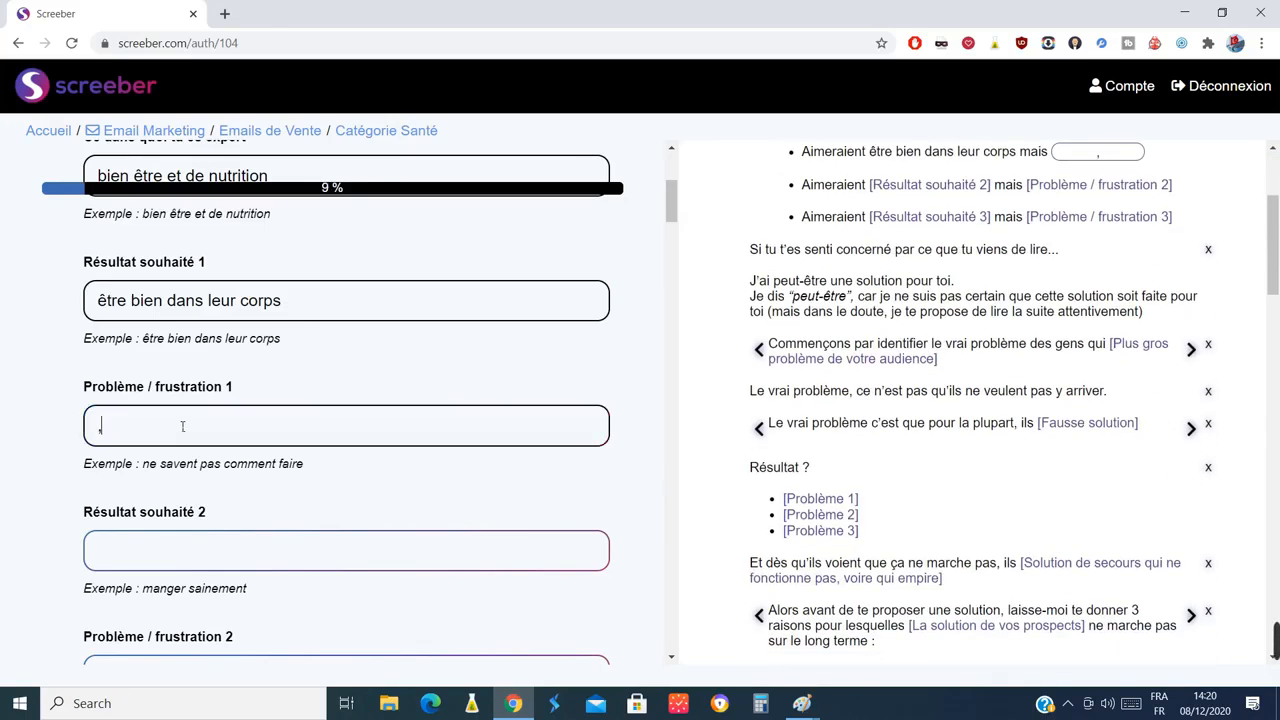
pyautogui.write(',e va')
pyautogui.press('BackSpace')
pyautogui.press('BackSpace')
pyautogui.press('BackSpace')
pyautogui.press('BackSpace')
pyautogui.press('BackSpace')
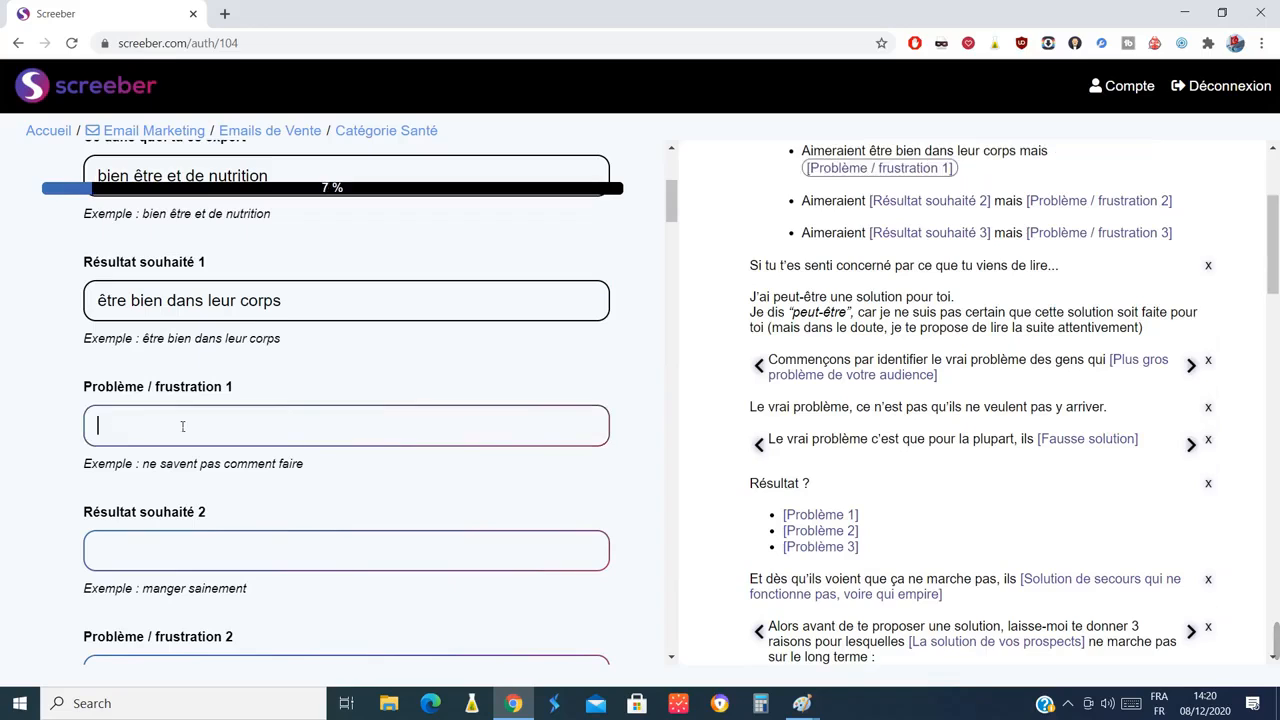
pyautogui.write('ne savent pas comment faire')
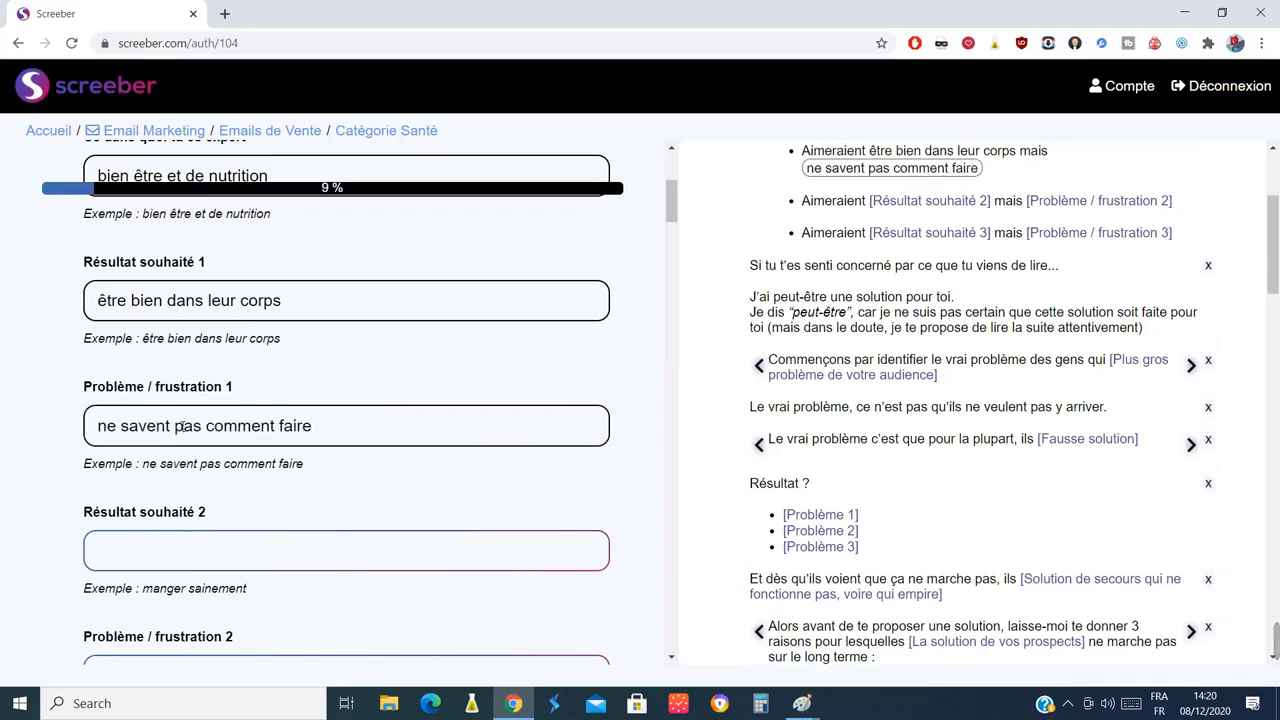
# Fill in Résultat souhaité 2 with "manger sainement"
pyautogui.click(293, 556)
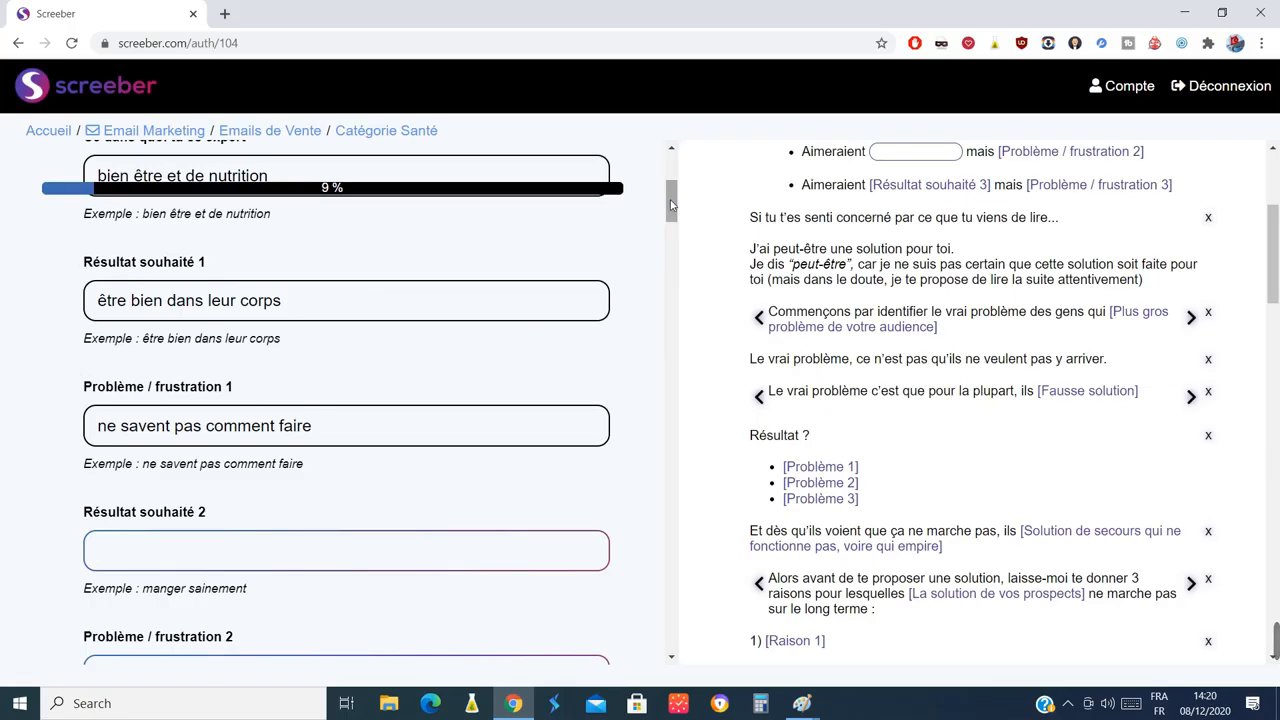
pyautogui.moveTo(671, 205); pyautogui.dragTo(671, 205)
pyautogui.moveTo(671, 199)
pyautogui.mouseDown()
pyautogui.moveTo(671, 186)
pyautogui.moveTo(669, 205)
pyautogui.mouseUp()
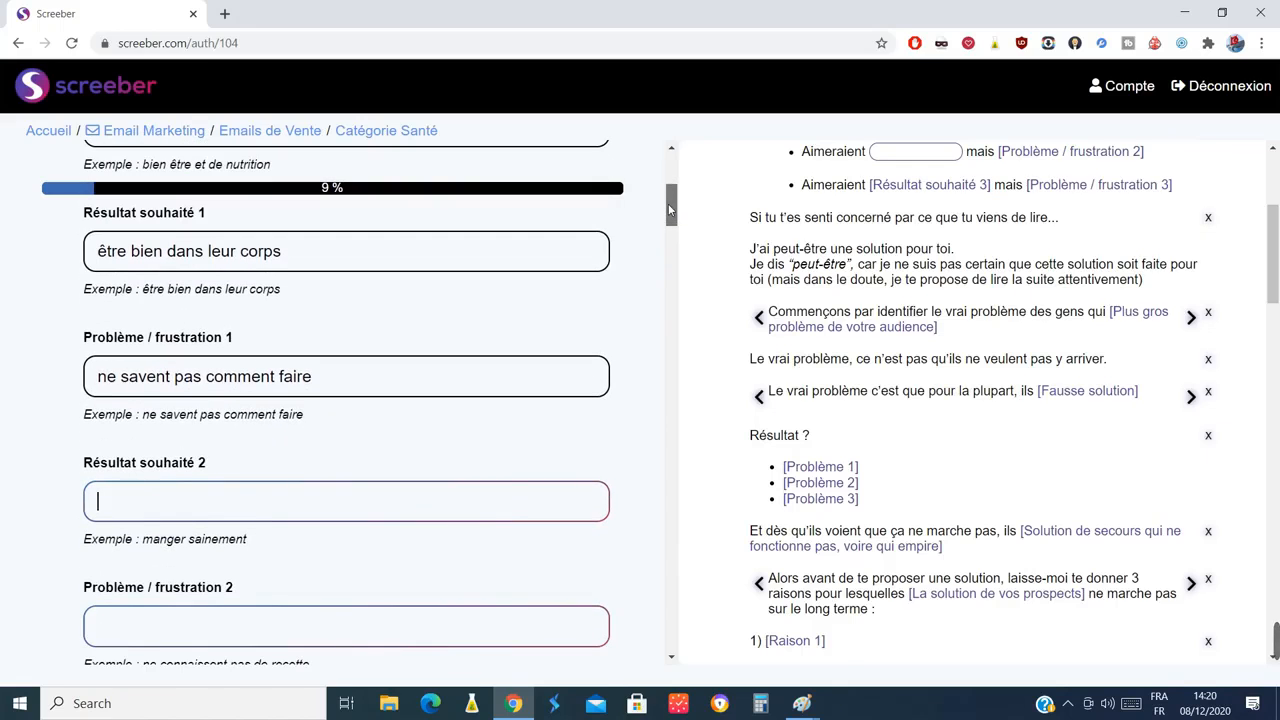
pyautogui.scroll(-3, 416, 237)
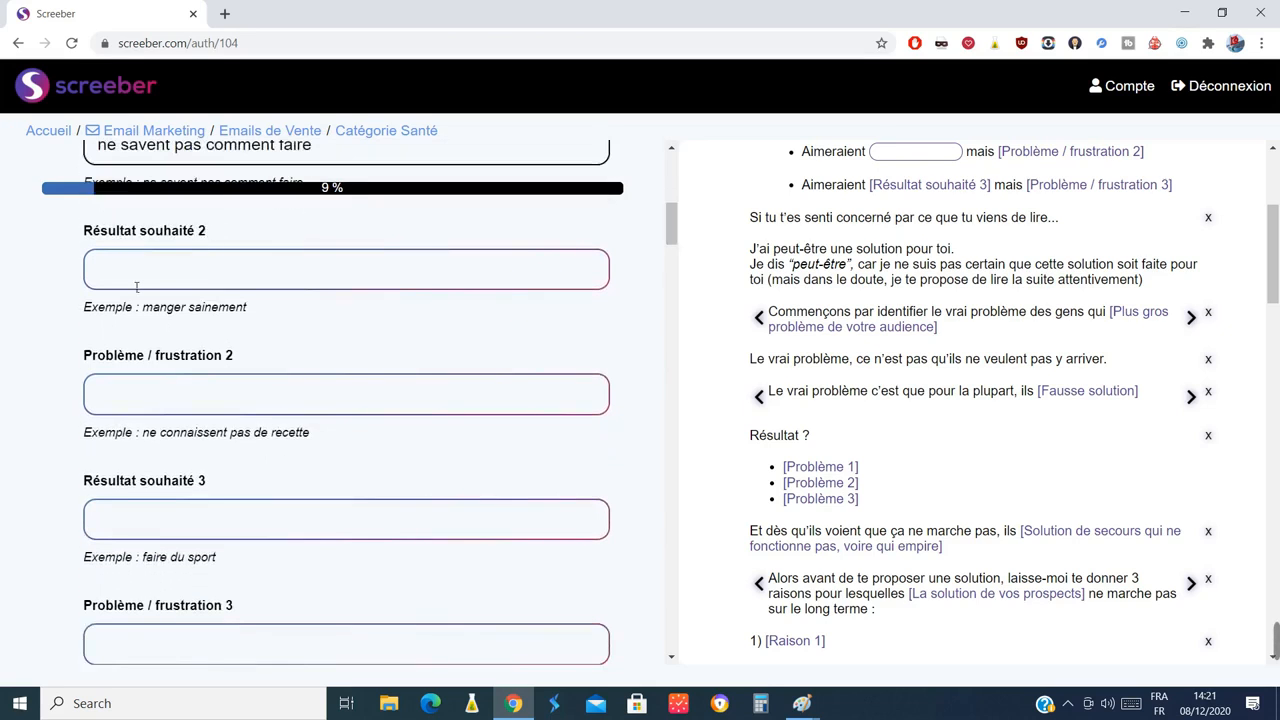
pyautogui.write('manger sane')
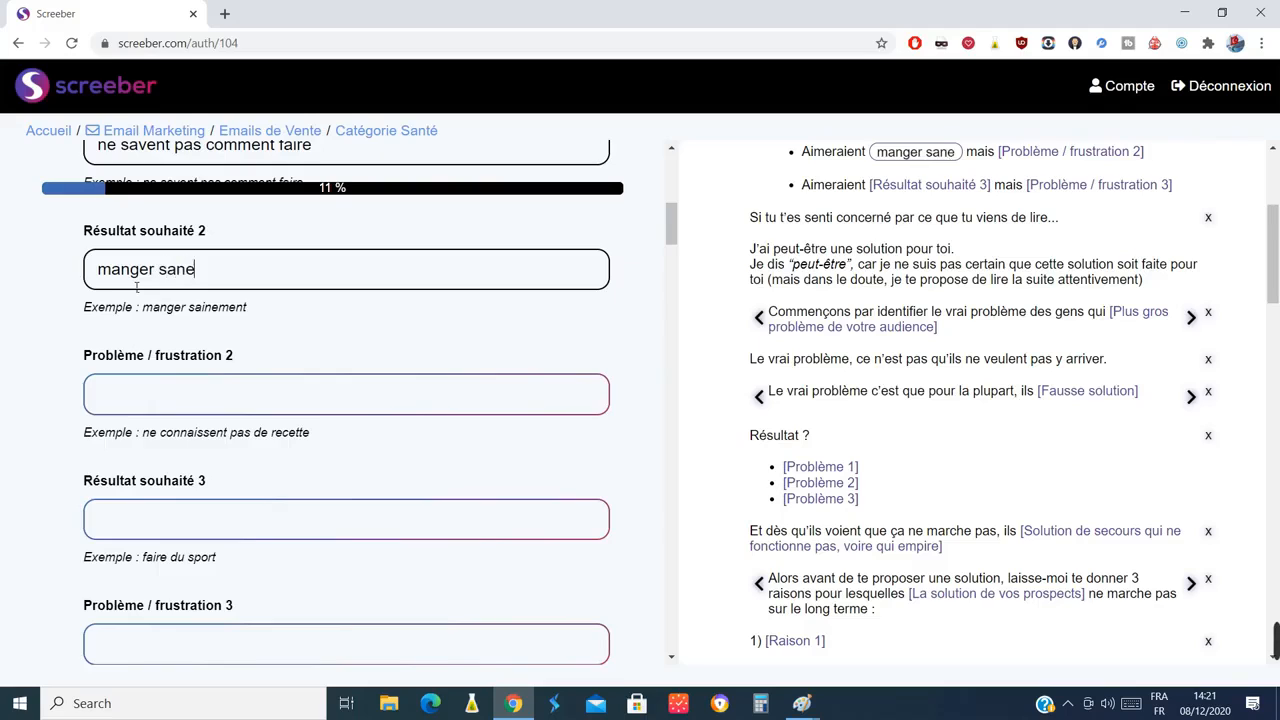
pyautogui.write('me')
pyautogui.press('BackSpace')
pyautogui.press('BackSpace')
pyautogui.press('BackSpace')
pyautogui.press('BackSpace')
pyautogui.press('BackSpace')
pyautogui.write('a')
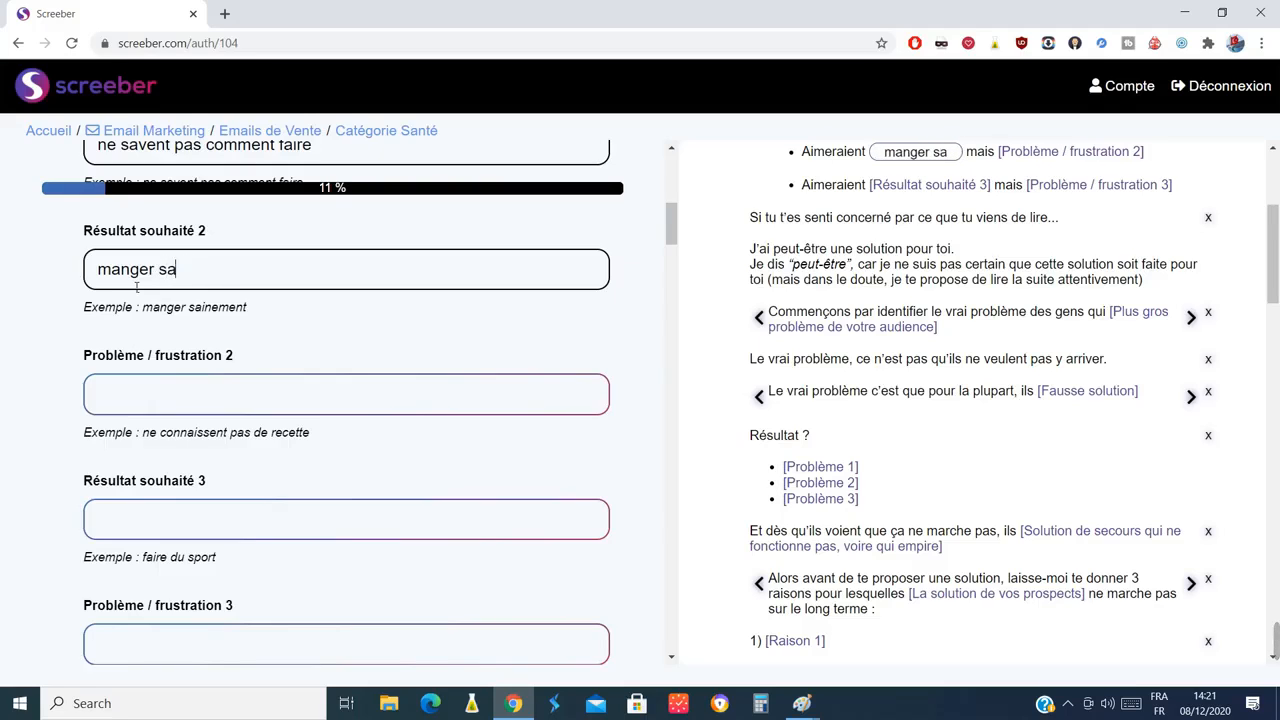
pyautogui.write('inement')
# Fill in Problème / frustration 2 with "ne connaissent pas de recette"
pyautogui.click(194, 392)
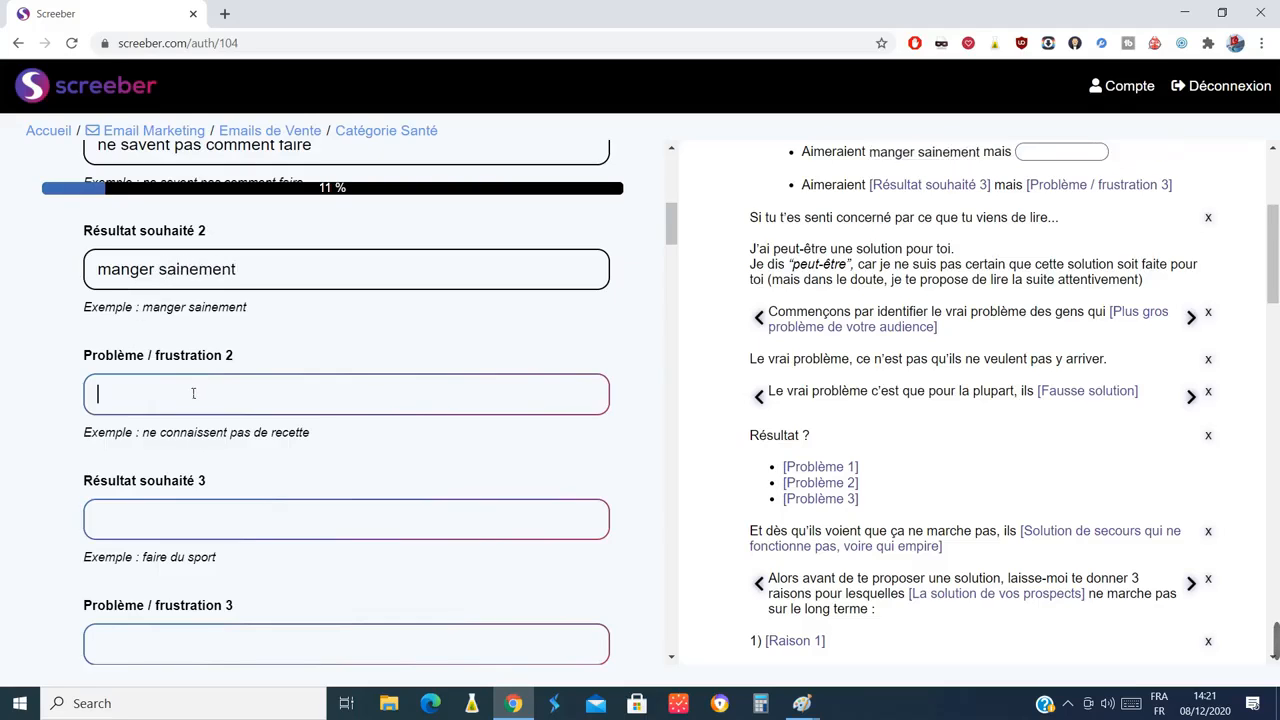
pyautogui.write('ne con')
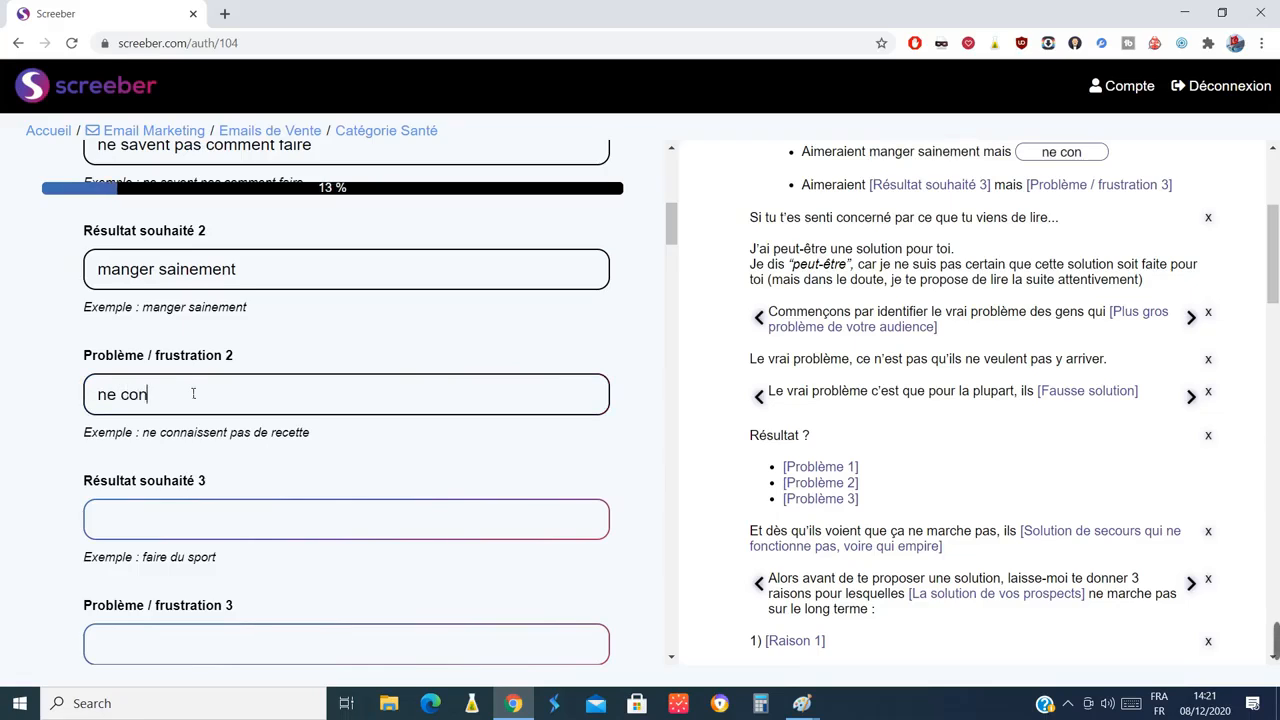
pyautogui.write('naissent pas de ')
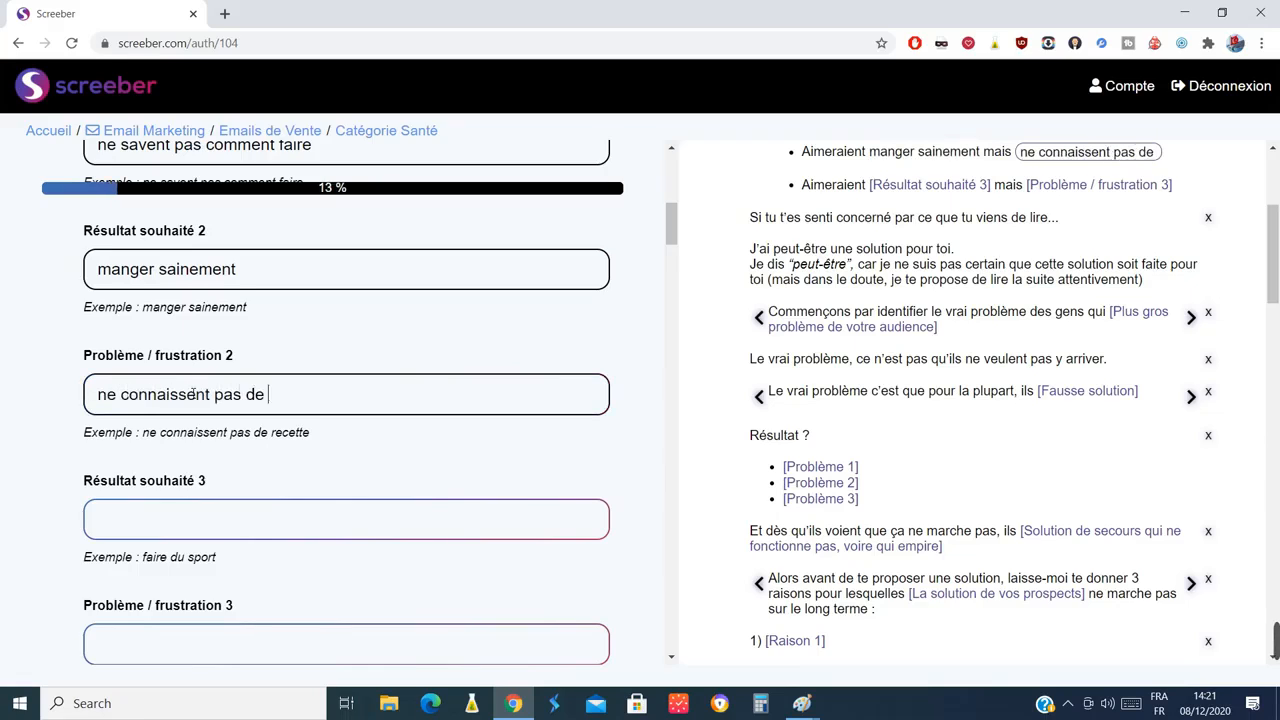
pyautogui.write('recette')
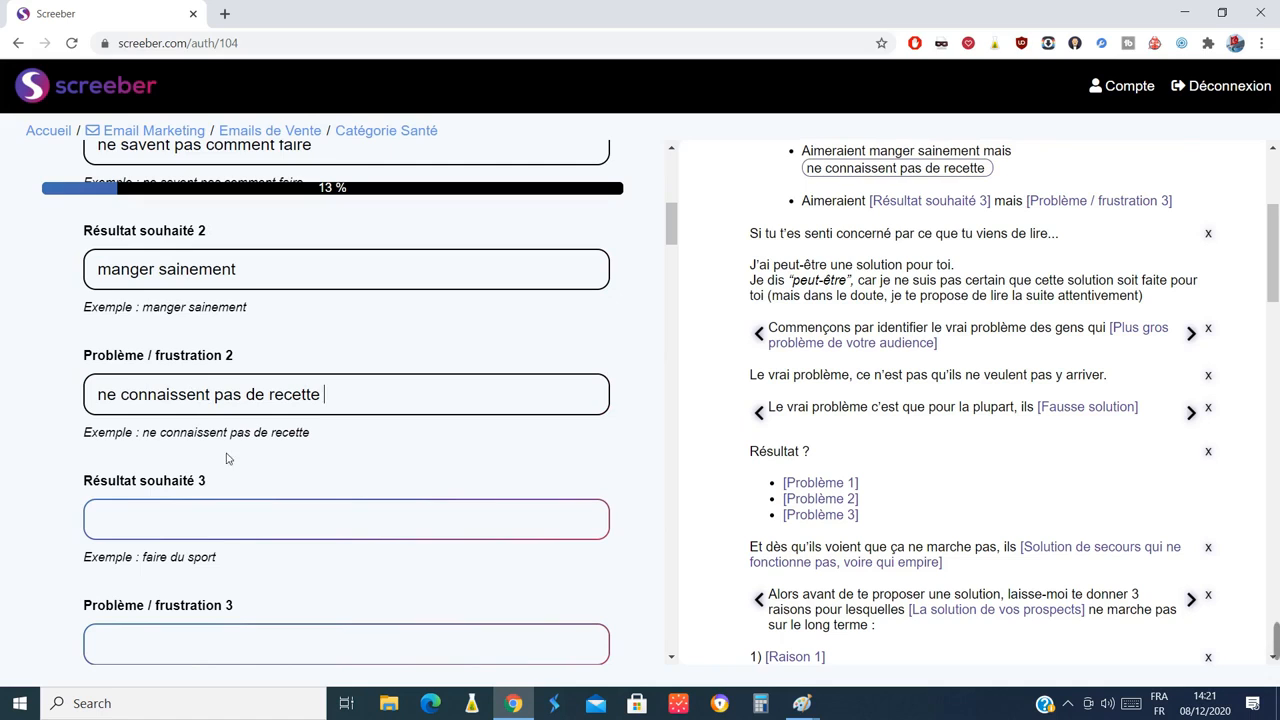
# Fill in Résultat souhaité 3 with "faire du sport"
pyautogui.click(179, 520)
pyautogui.write('faire')
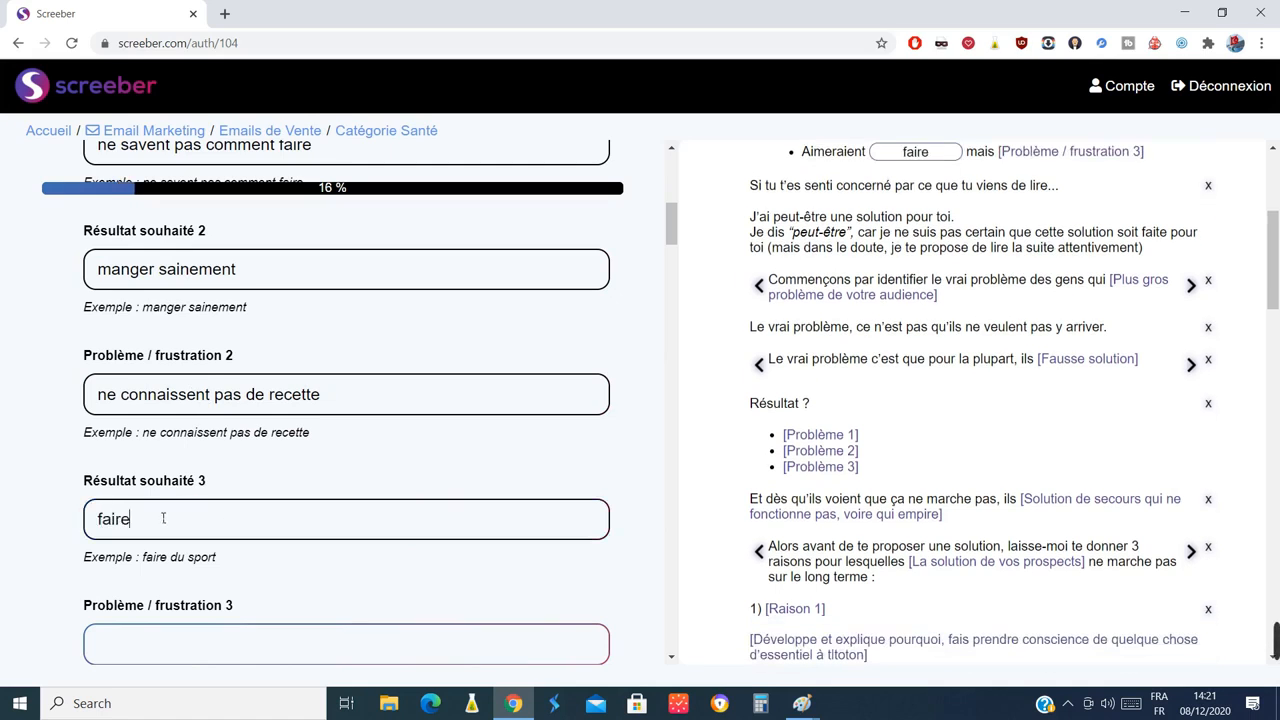
pyautogui.write(' du sport')
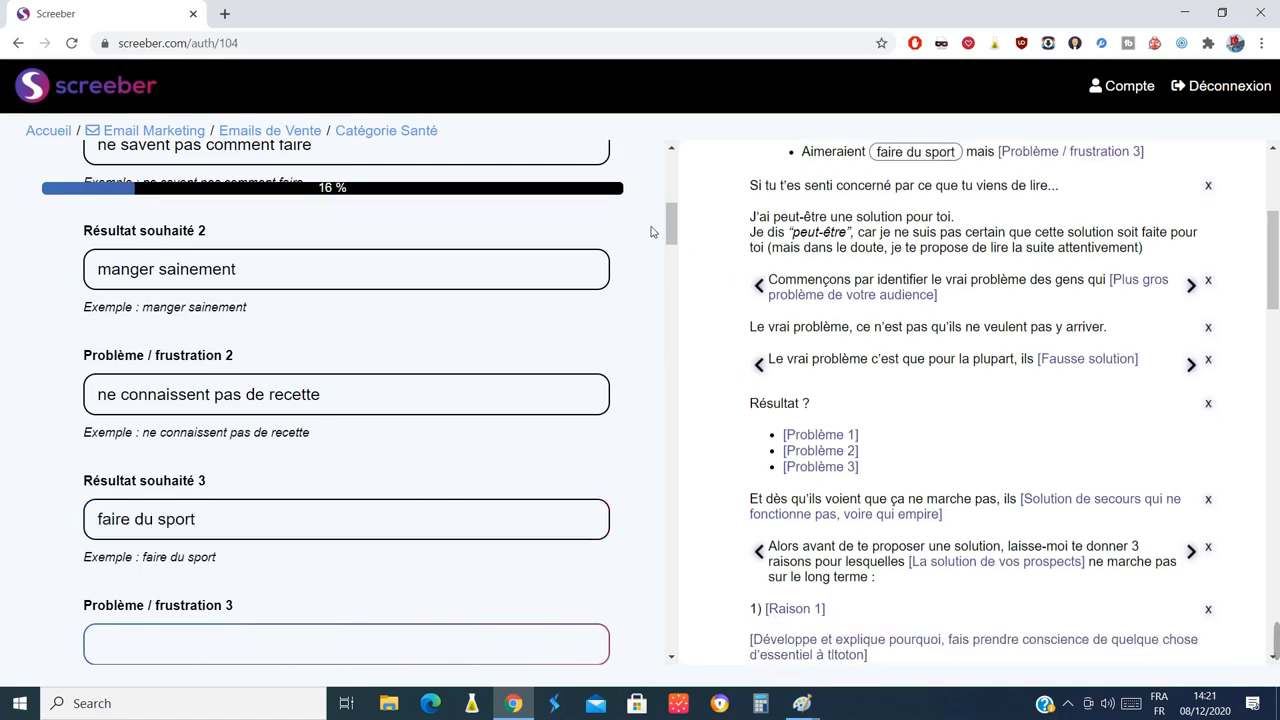
# Delete the email's "Le vrai problème c'est que pour la plupart, ils [Fausse solution]" part and confirm the removal
pyautogui.moveTo(672, 228); pyautogui.dragTo(676, 256)
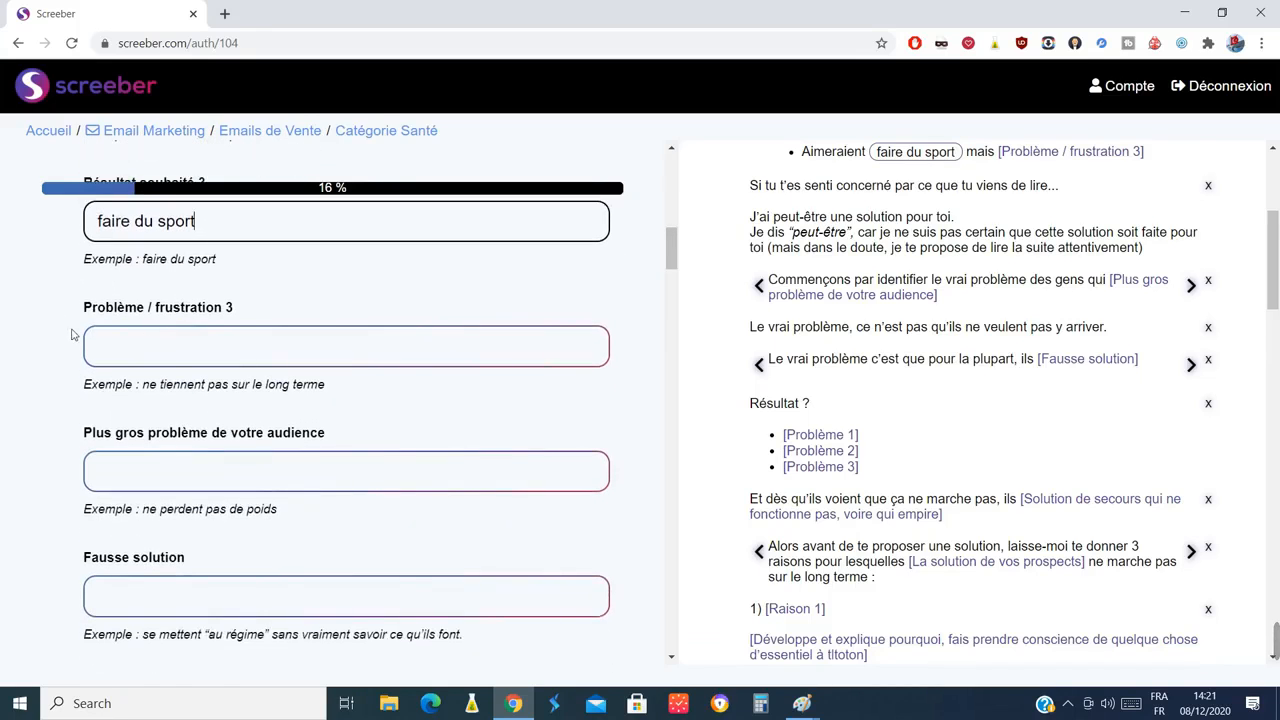
pyautogui.click(175, 350)
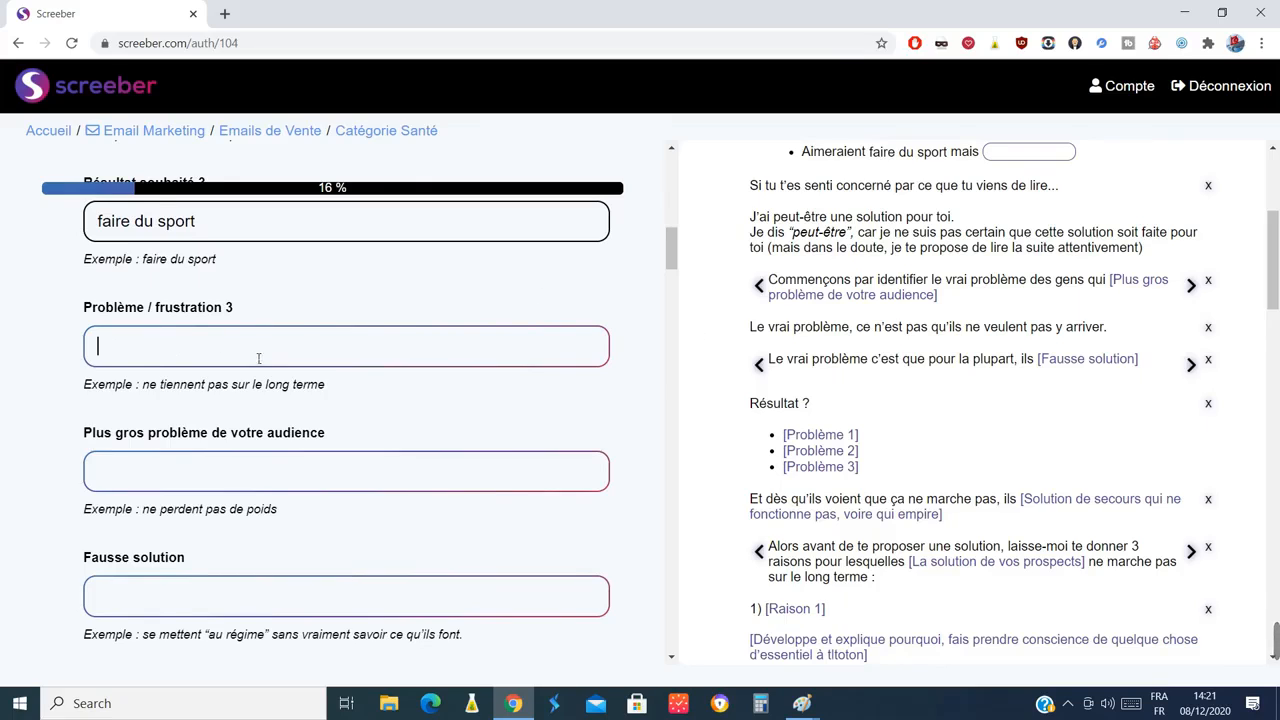
pyautogui.click(1209, 360)
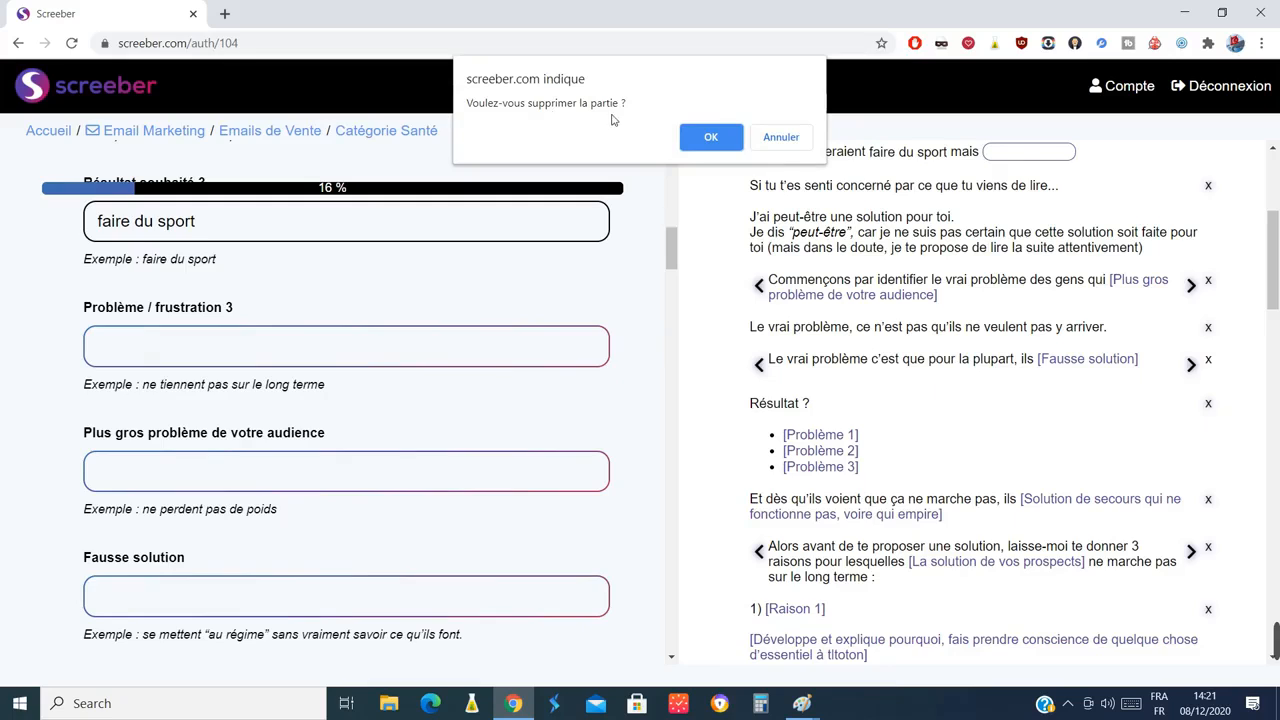
pyautogui.click(709, 139)
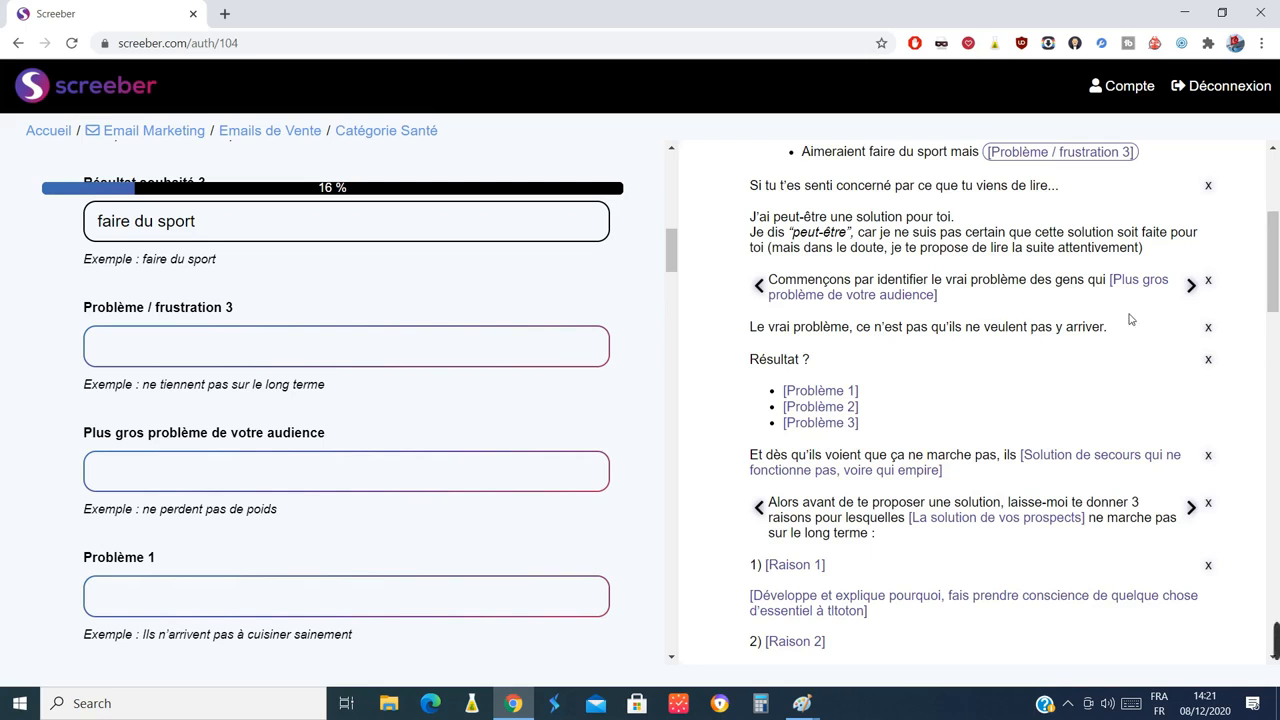
# Fill in Problème / frustration 3 with "ne tiennent pas sur le long terme"
pyautogui.click(137, 351)
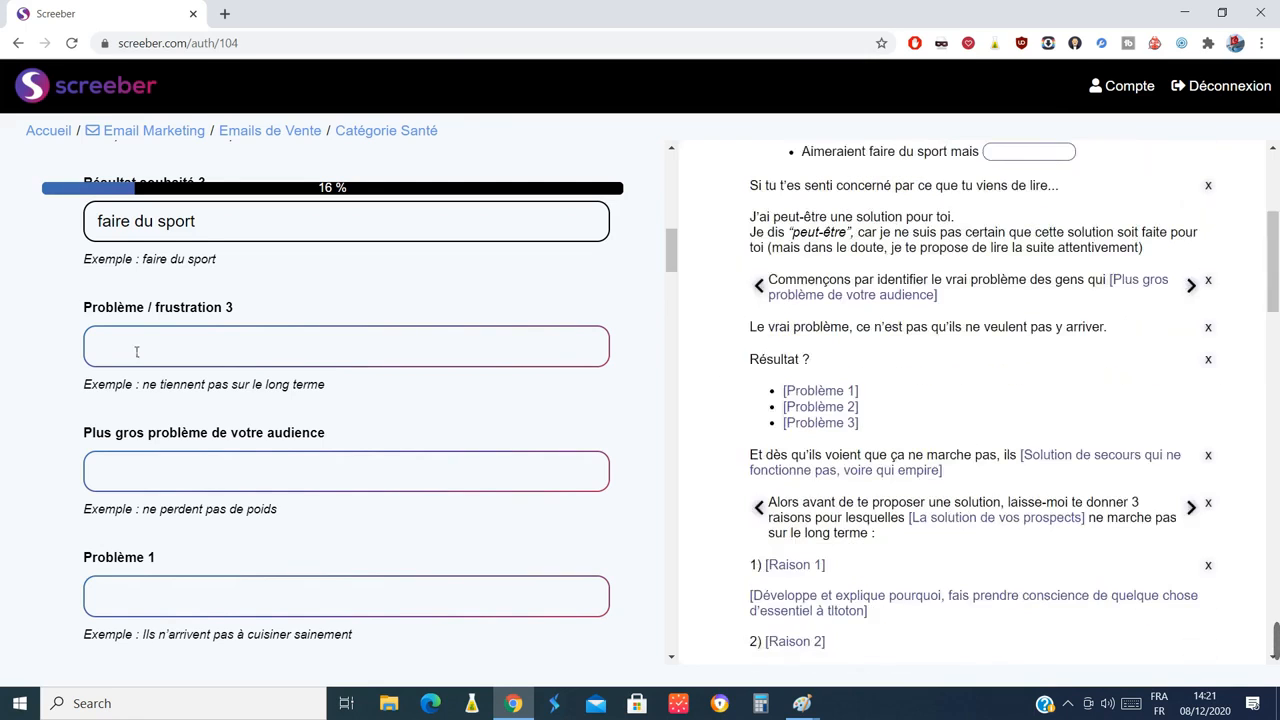
pyautogui.write('ne tienn')
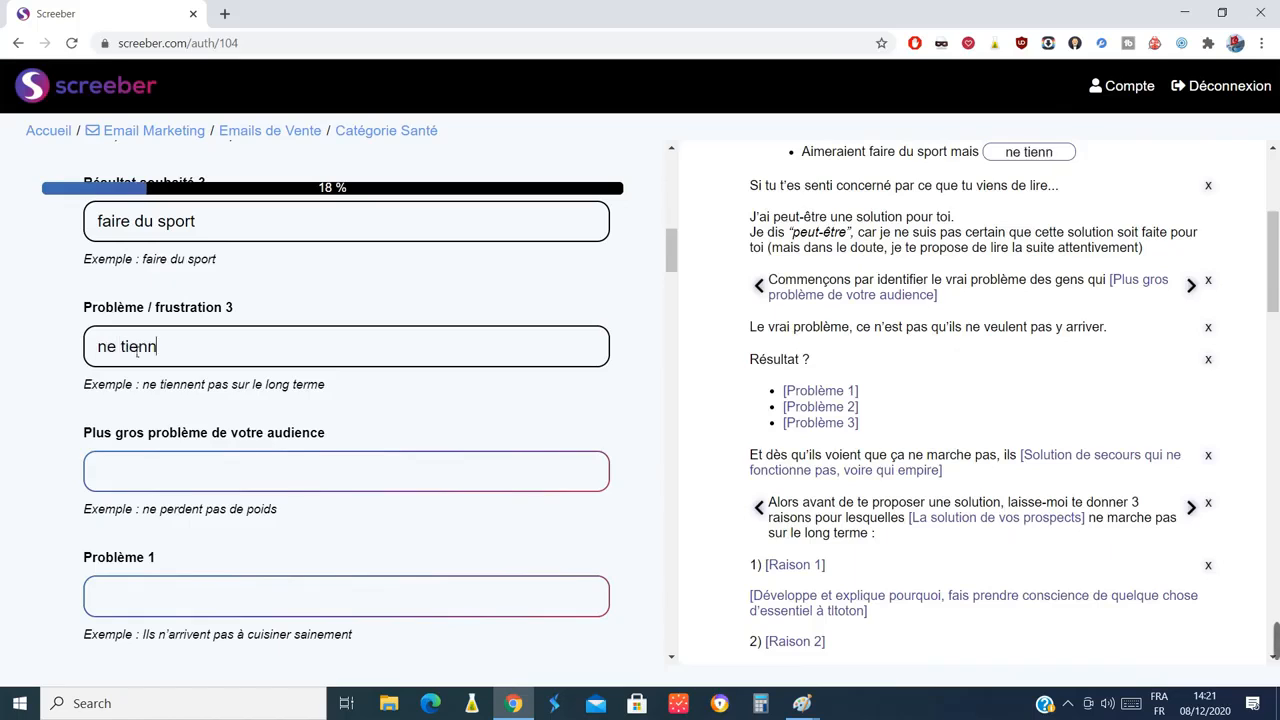
pyautogui.write('ent pas su')
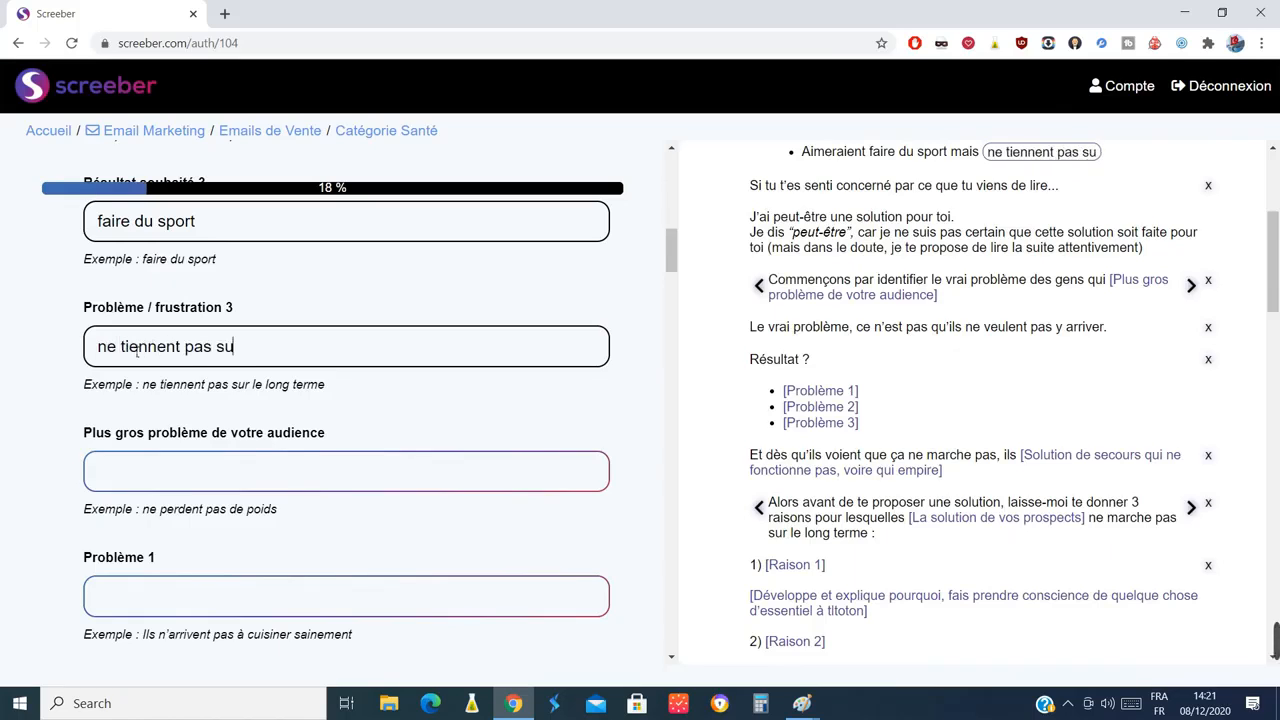
pyautogui.write('r le long terme')
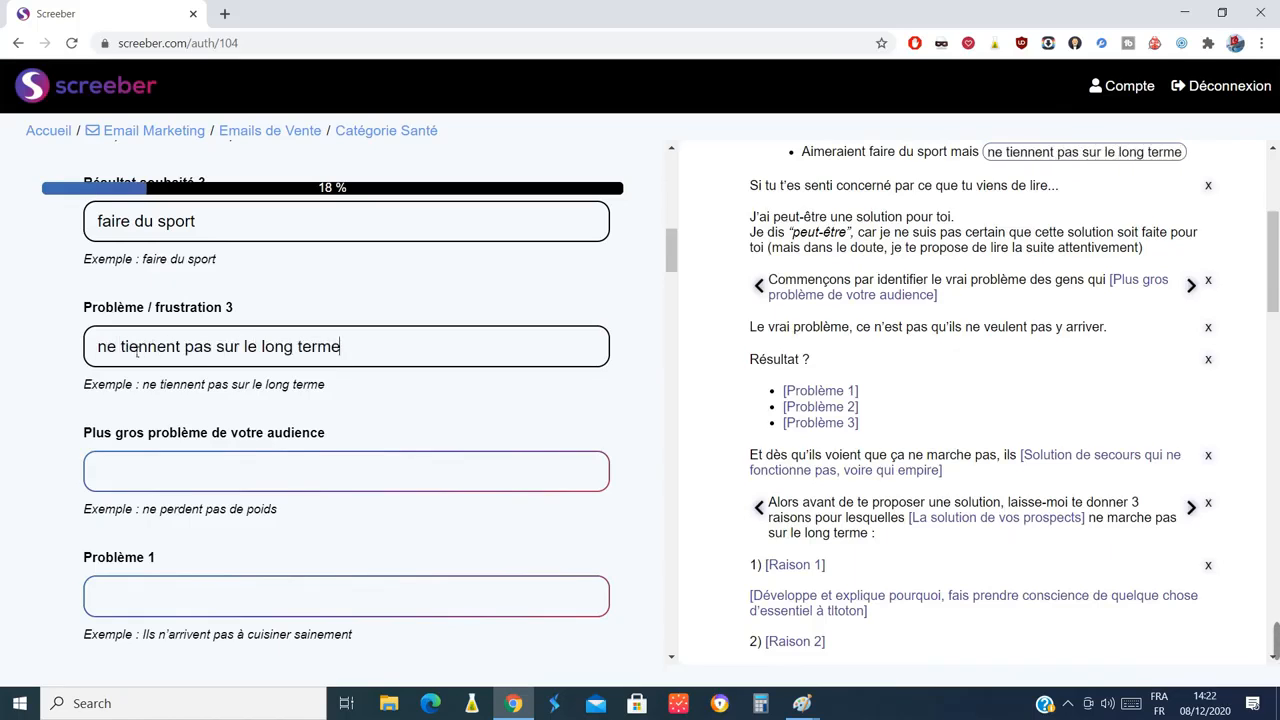
# Fill in Plus gros problème de votre audience with "ne perdent pas de poids"
pyautogui.click(152, 478)
pyautogui.write('ne ')
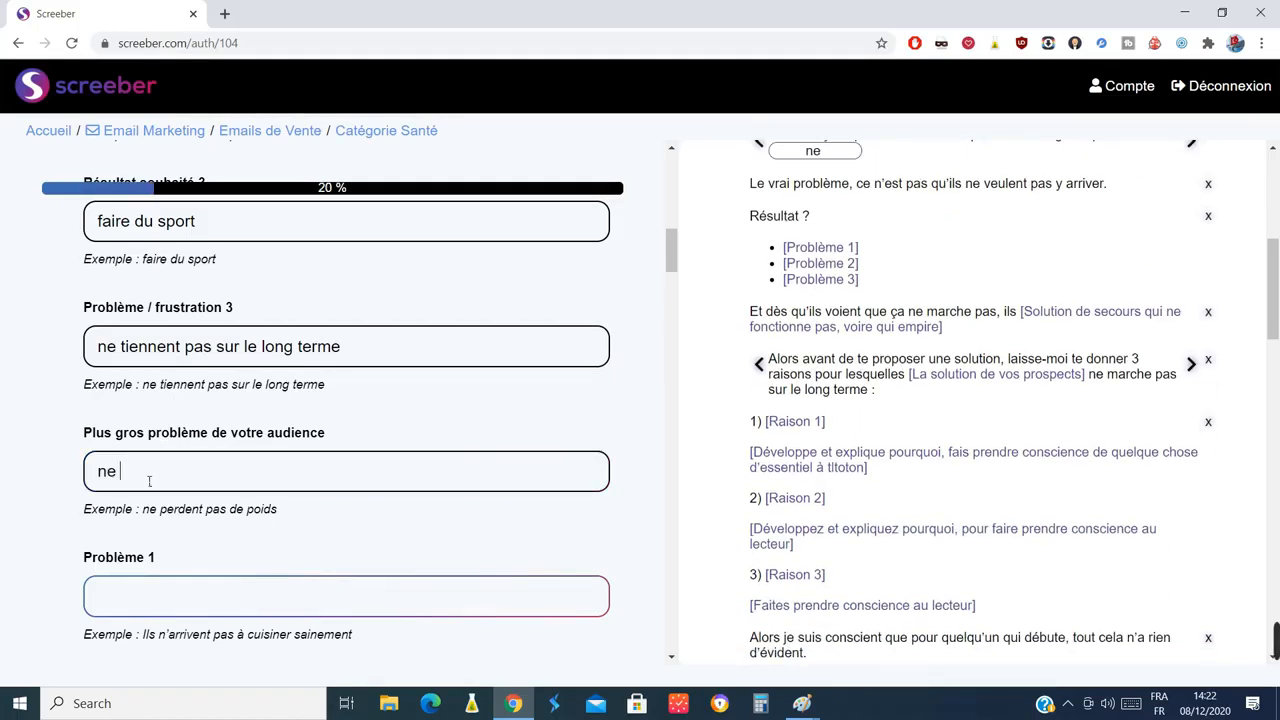
pyautogui.write('perdent pas de poi')
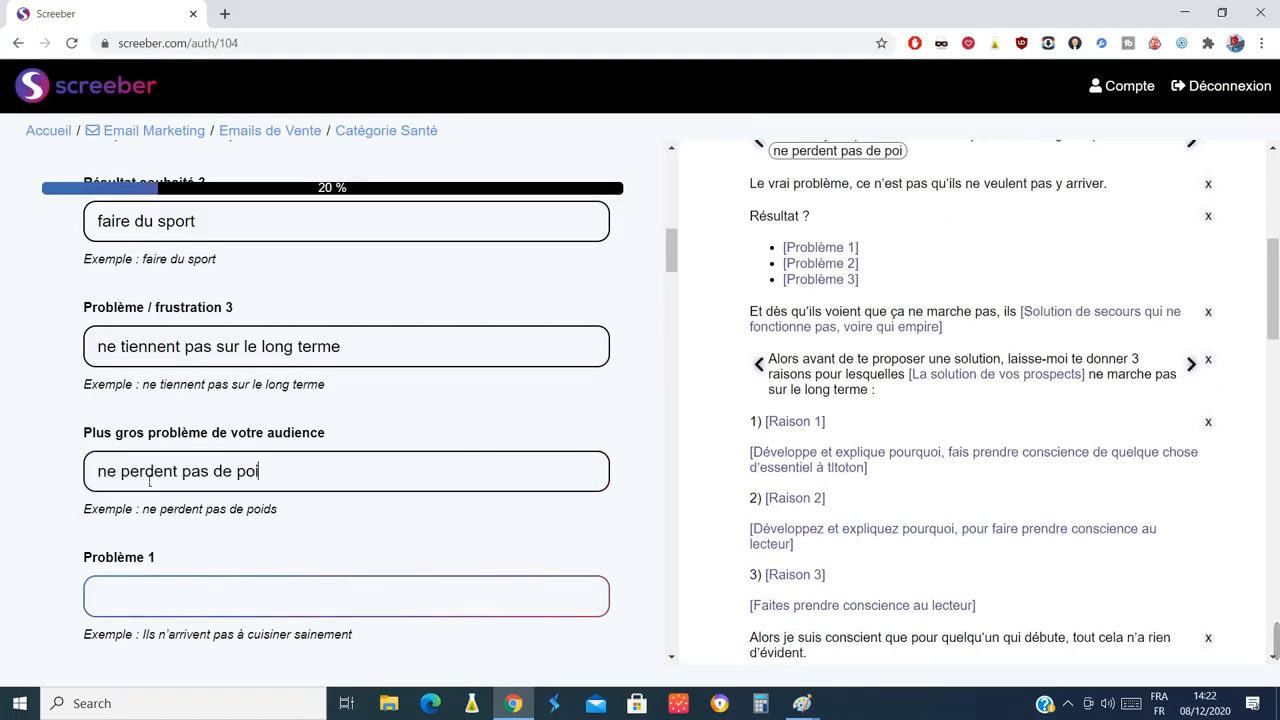
pyautogui.write('ds')
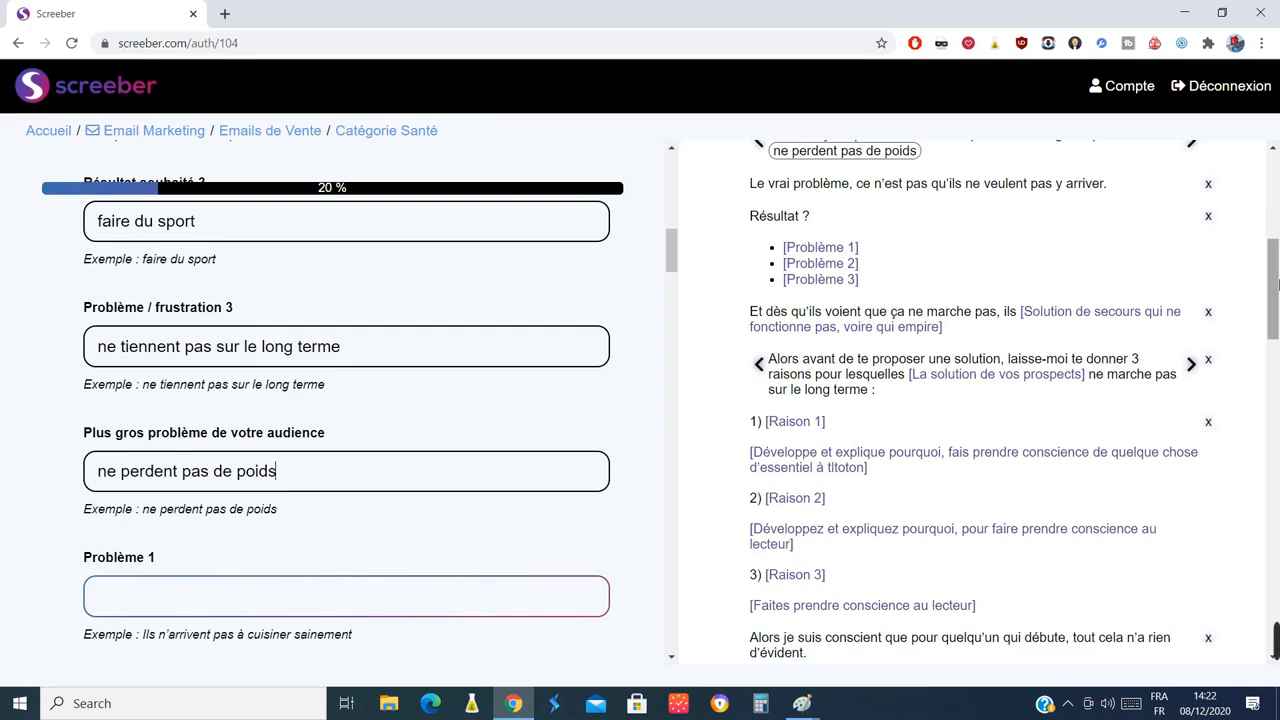
# Leave the email template for the home page and open the Objets de Mail element
pyautogui.moveTo(1271, 283); pyautogui.dragTo(1268, 203)
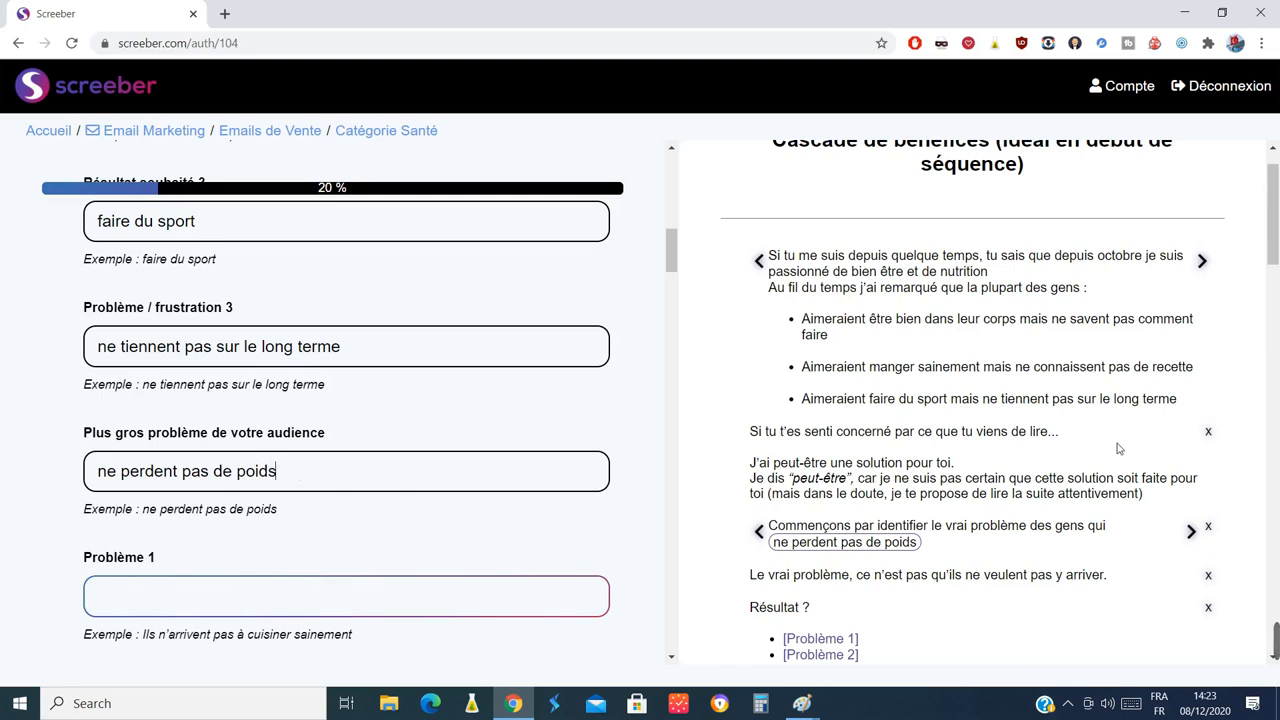
pyautogui.moveTo(1274, 255); pyautogui.dragTo(1274, 618)
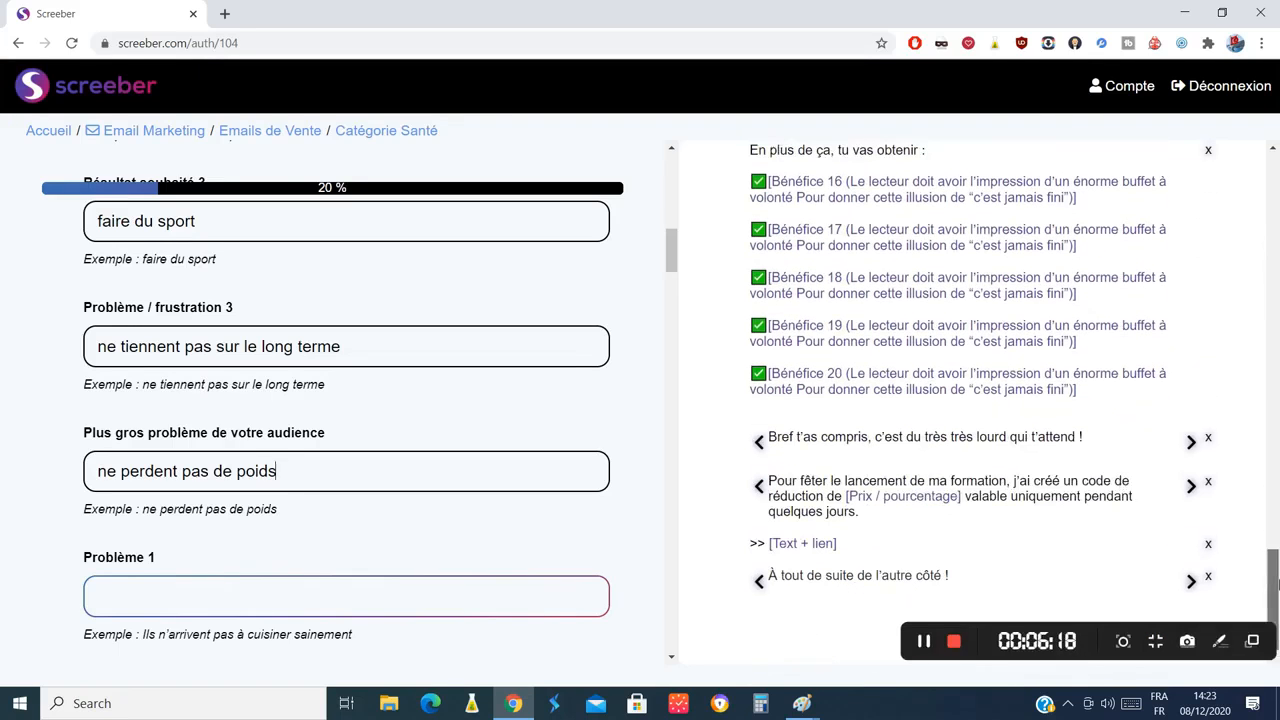
pyautogui.moveTo(1276, 583); pyautogui.dragTo(1240, 127)
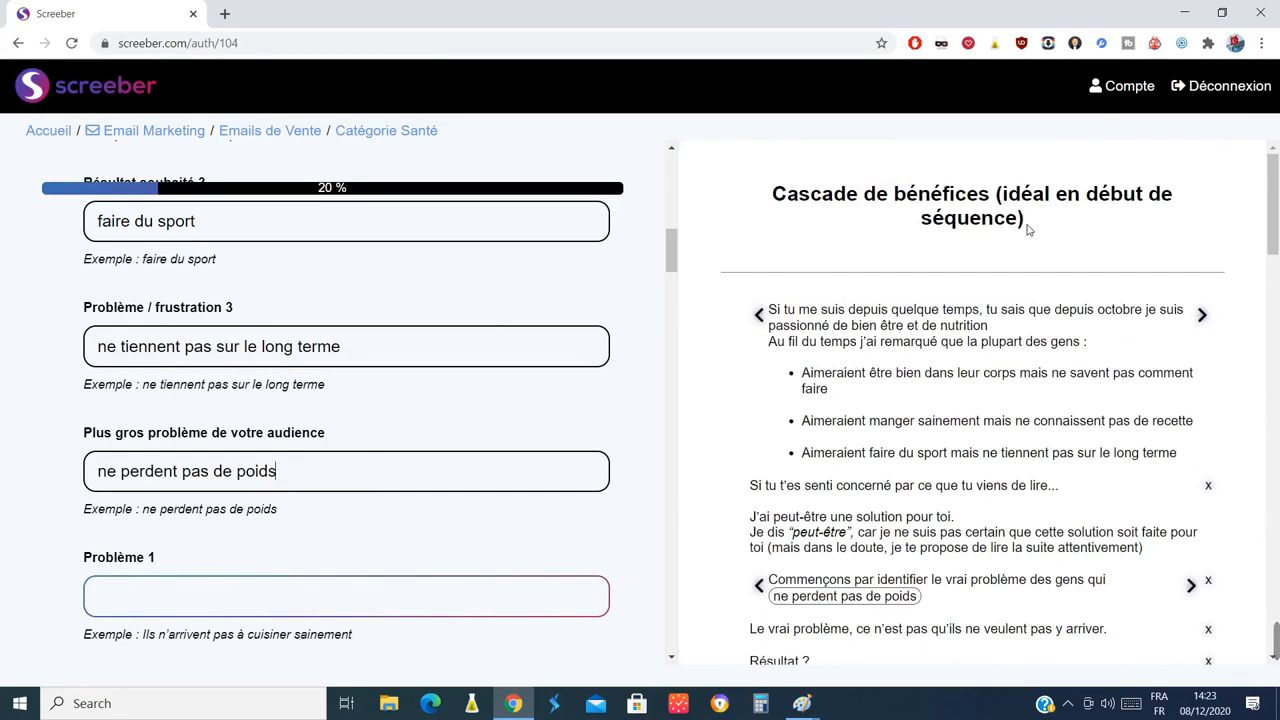
pyautogui.moveTo(672, 250); pyautogui.dragTo(818, 170)
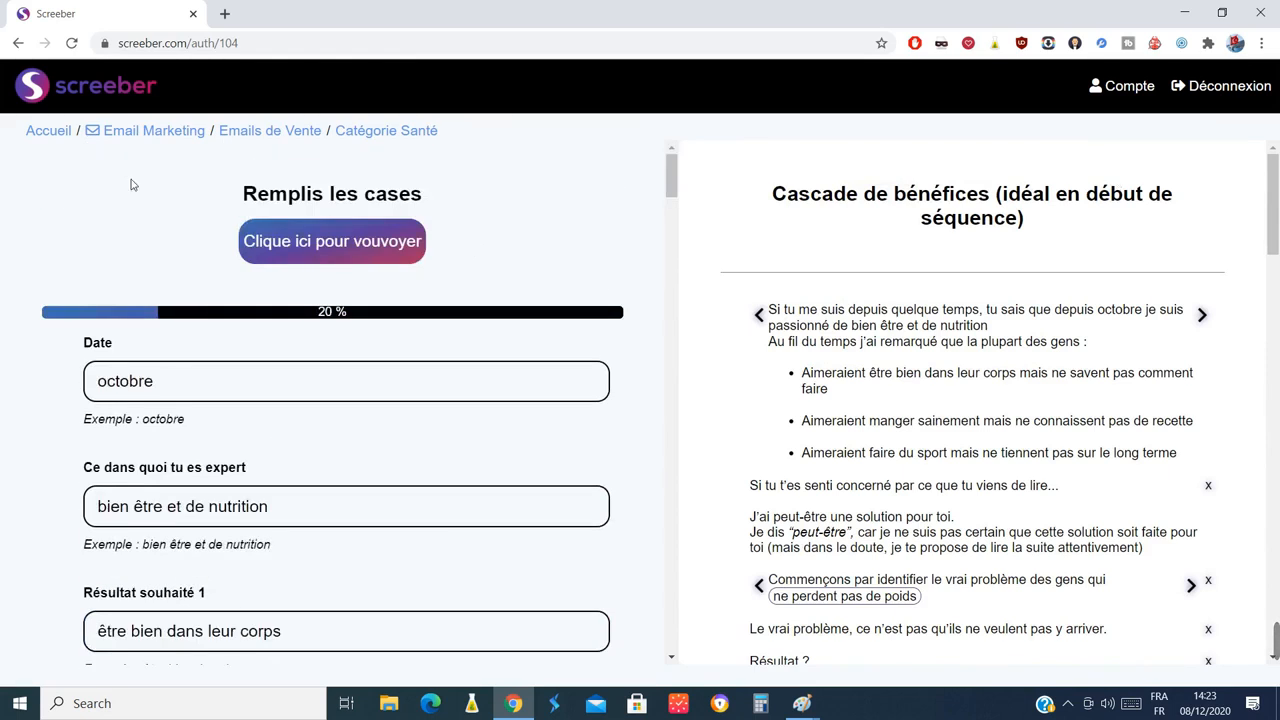
pyautogui.click(59, 139)
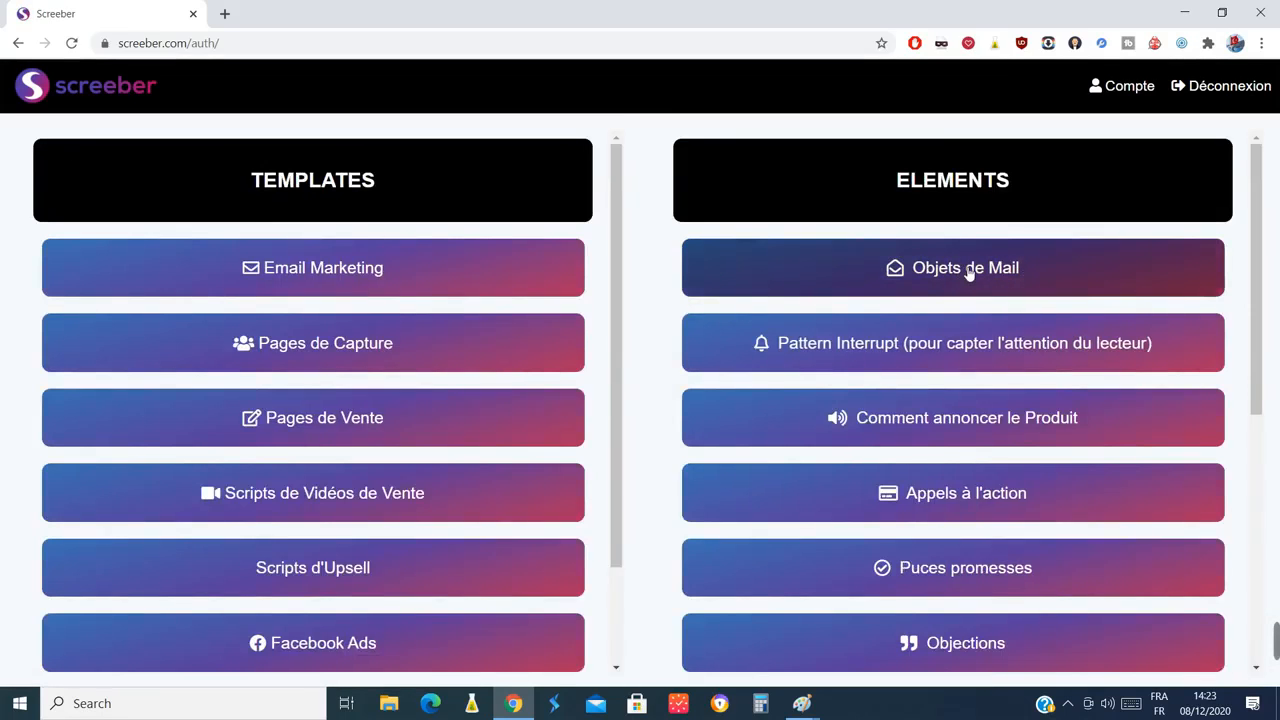
pyautogui.click(972, 272)
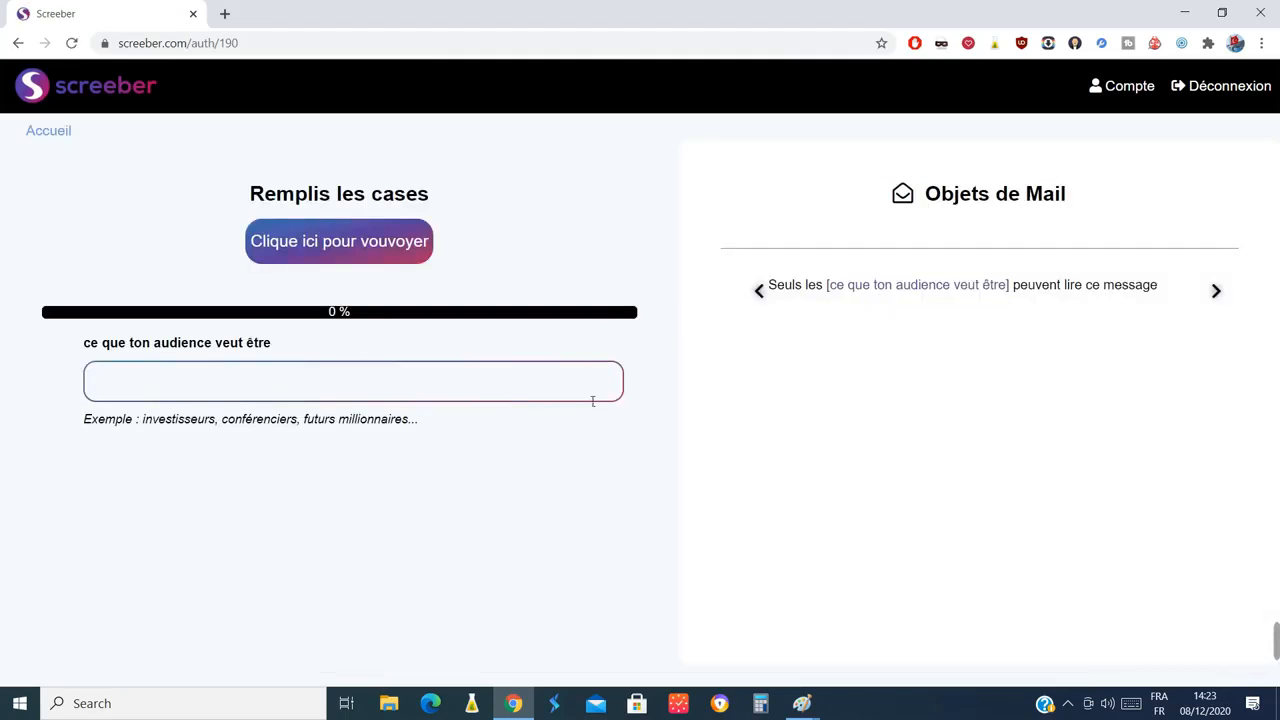
# Browse through the alternative email subject lines offered in Objets de Mail
pyautogui.click(1217, 293)
pyautogui.click(1217, 293)
pyautogui.click(1217, 293)
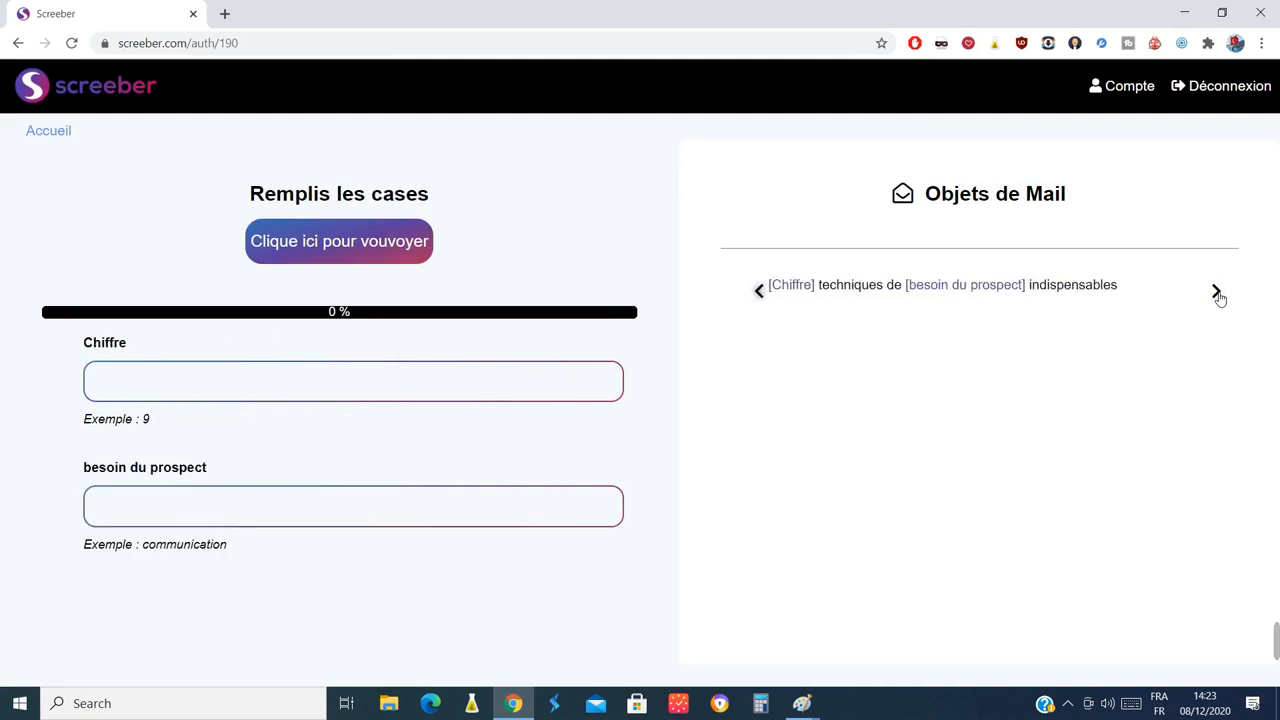
pyautogui.click(1217, 293)
pyautogui.click(1217, 293)
pyautogui.click(1217, 293)
pyautogui.click(1217, 293)
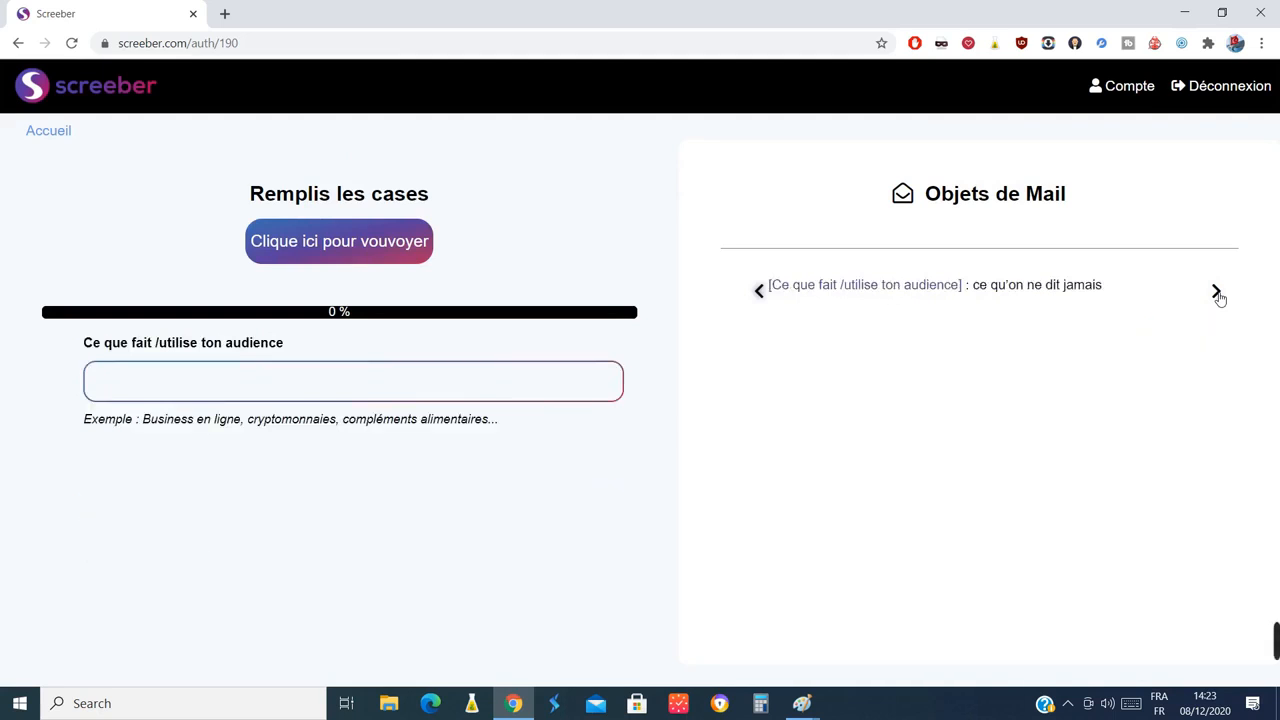
pyautogui.click(1217, 293)
pyautogui.click(1217, 293)
pyautogui.click(1217, 293)
pyautogui.click(1217, 293)
pyautogui.click(1217, 293)
pyautogui.click(1217, 293)
pyautogui.click(1217, 293)
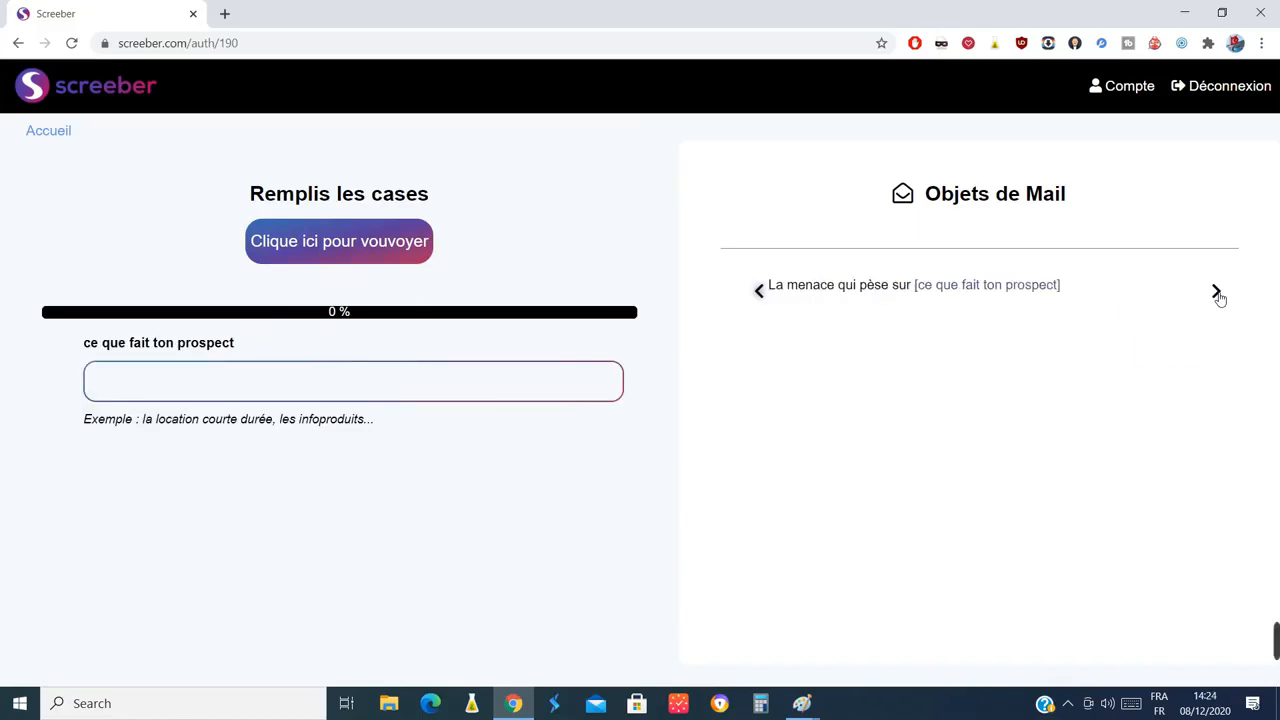
pyautogui.click(1217, 293)
pyautogui.click(1217, 293)
pyautogui.click(1217, 293)
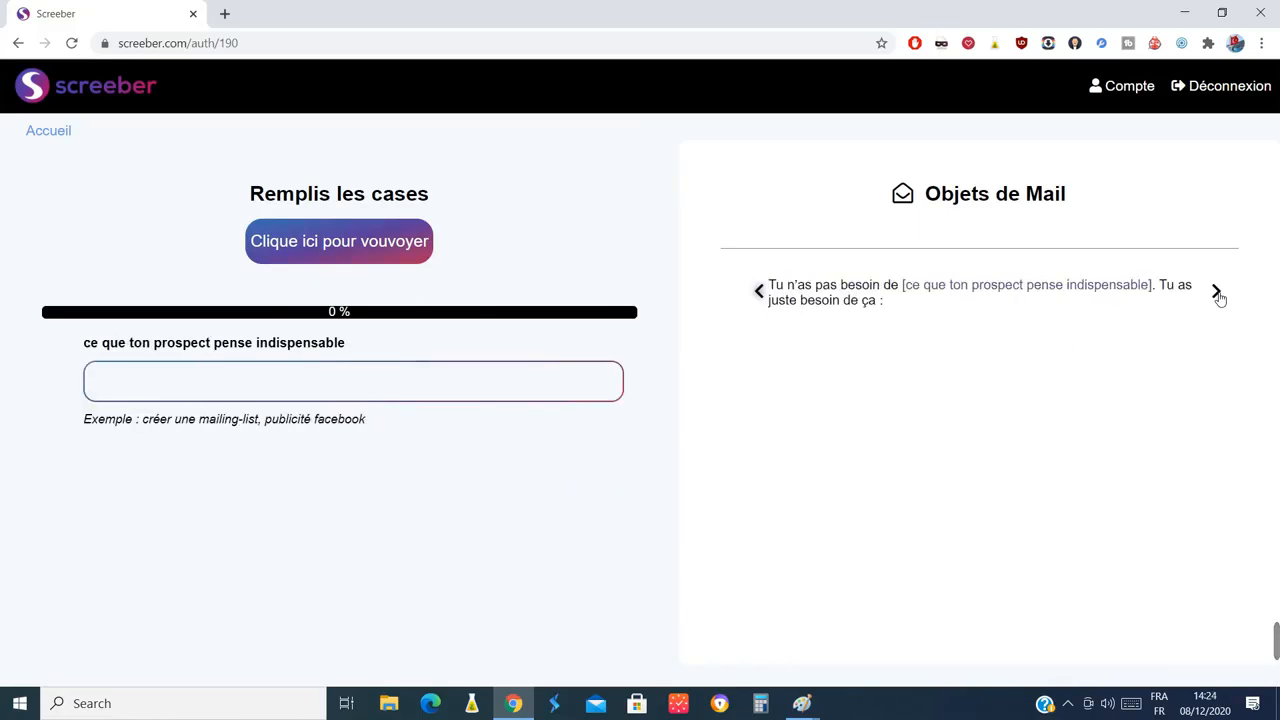
pyautogui.click(1217, 293)
pyautogui.click(1217, 293)
pyautogui.click(1217, 293)
pyautogui.click(1217, 293)
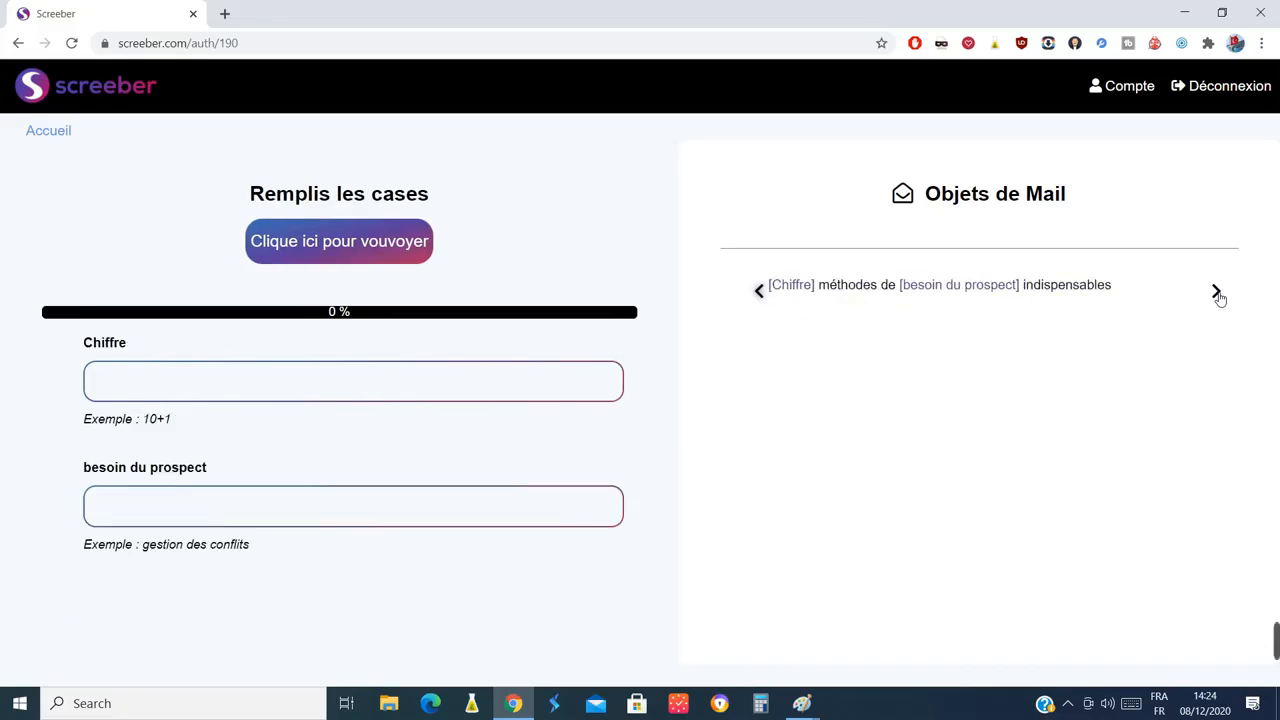
pyautogui.click(1217, 293)
pyautogui.click(1217, 293)
pyautogui.click(1217, 293)
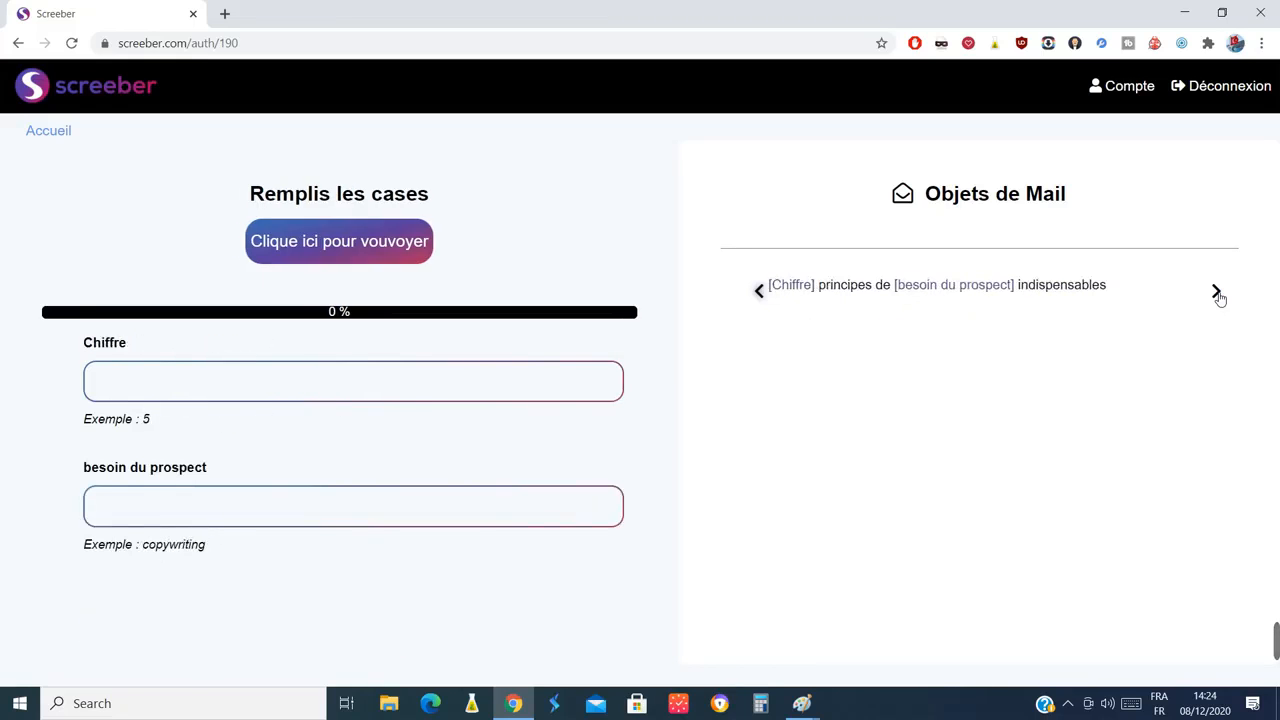
pyautogui.click(1217, 293)
pyautogui.click(1217, 293)
pyautogui.click(1217, 293)
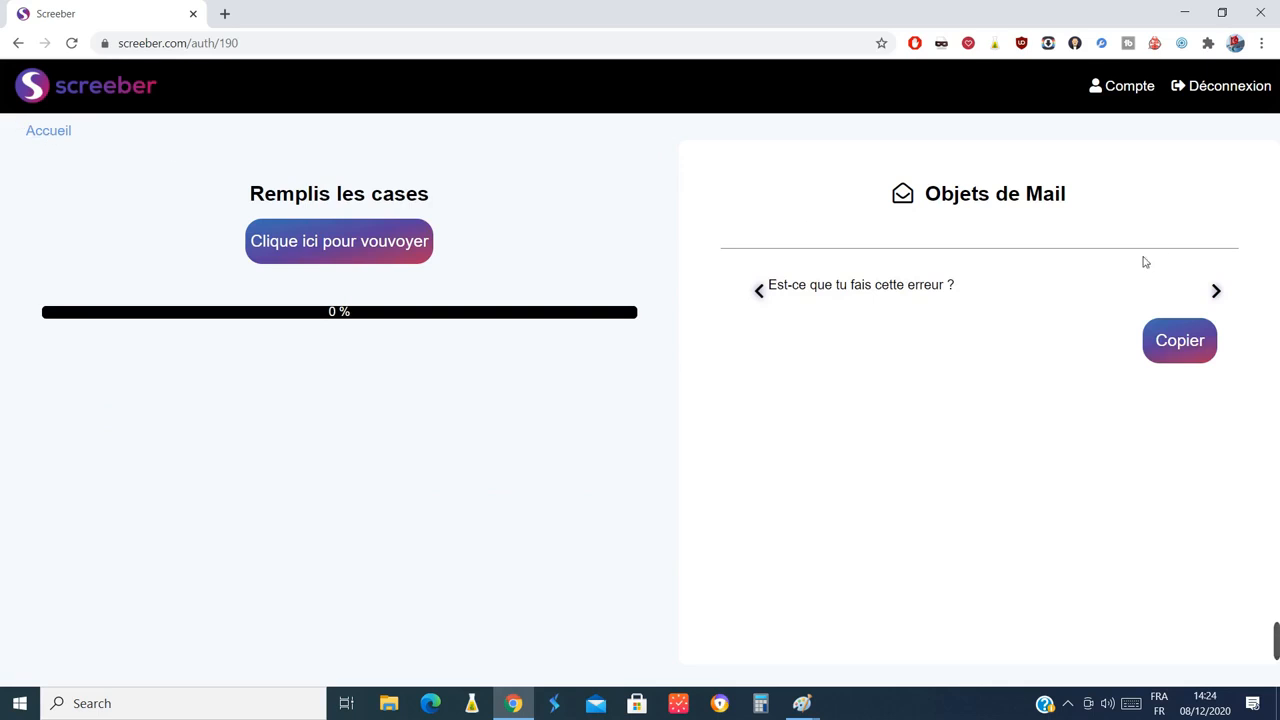
pyautogui.click(1217, 291)
pyautogui.click(1217, 291)
pyautogui.click(1217, 291)
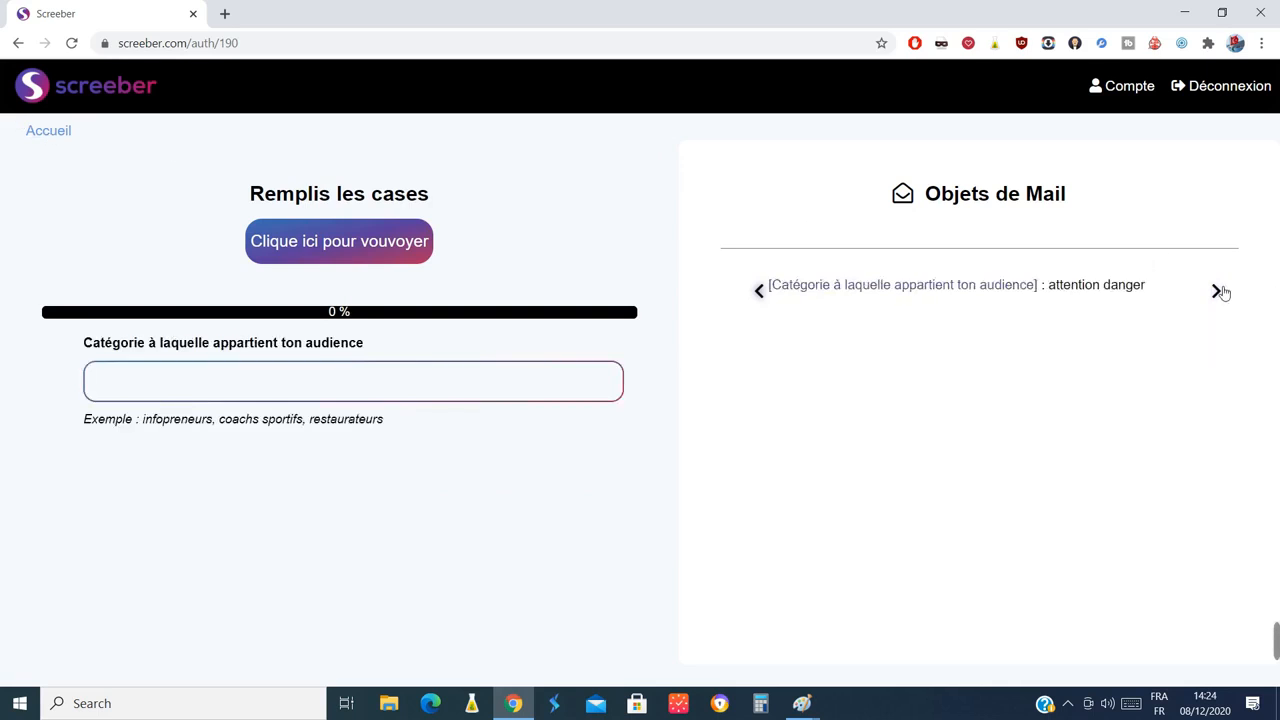
pyautogui.click(1217, 291)
pyautogui.click(1217, 291)
pyautogui.click(1217, 291)
pyautogui.click(1217, 291)
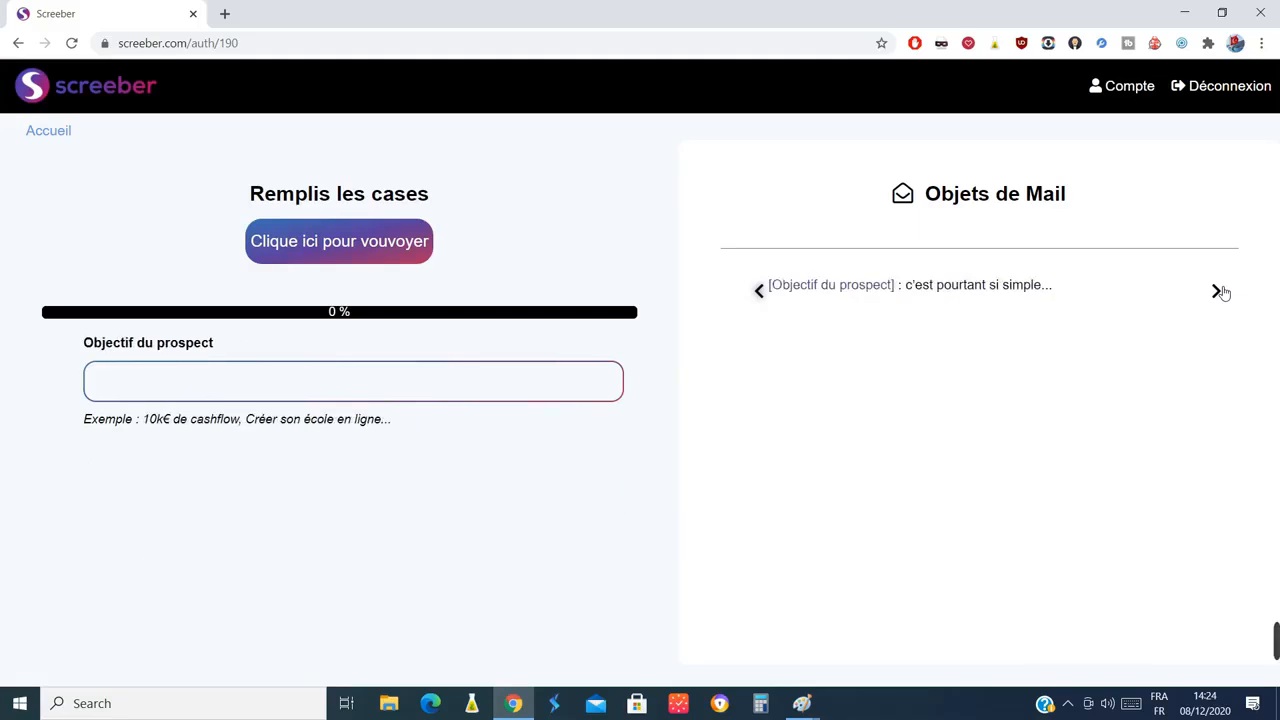
pyautogui.click(1217, 291)
pyautogui.click(1217, 291)
# Return to the home page and look through the full lists of templates and elements
pyautogui.click(65, 132)
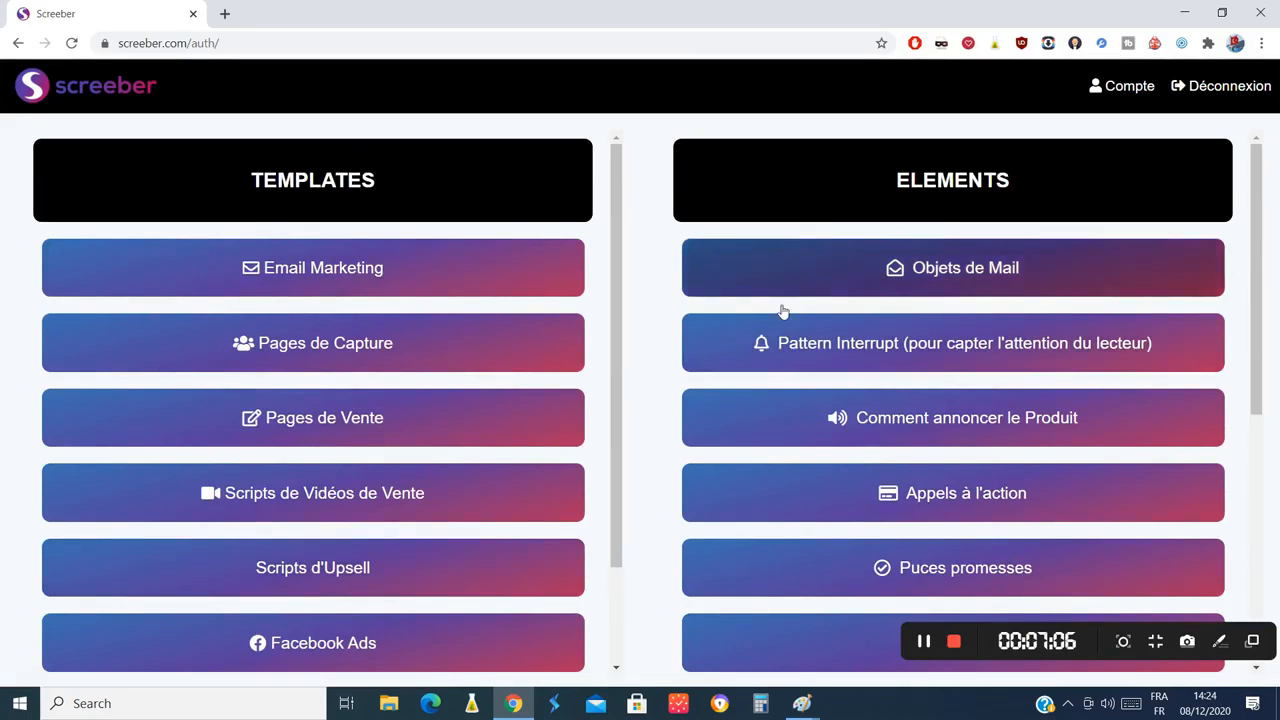
pyautogui.scroll(-2, 625, 330)
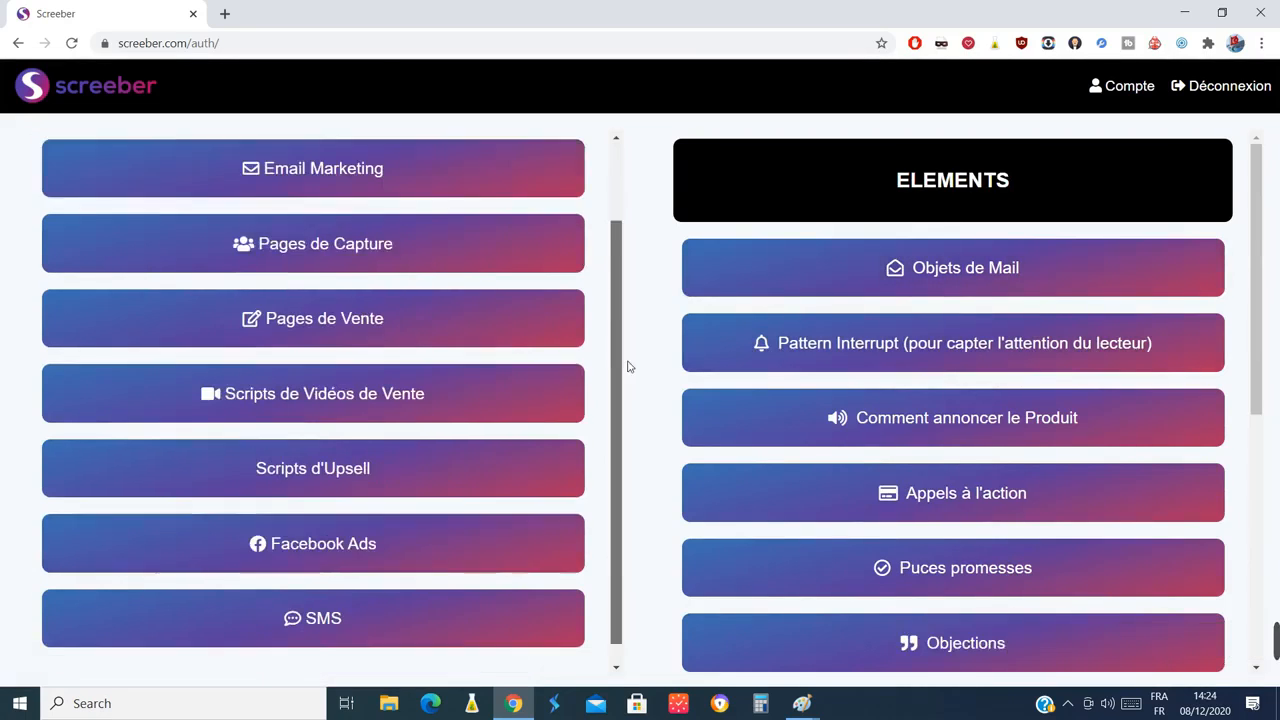
pyautogui.scroll(2, 630, 400)
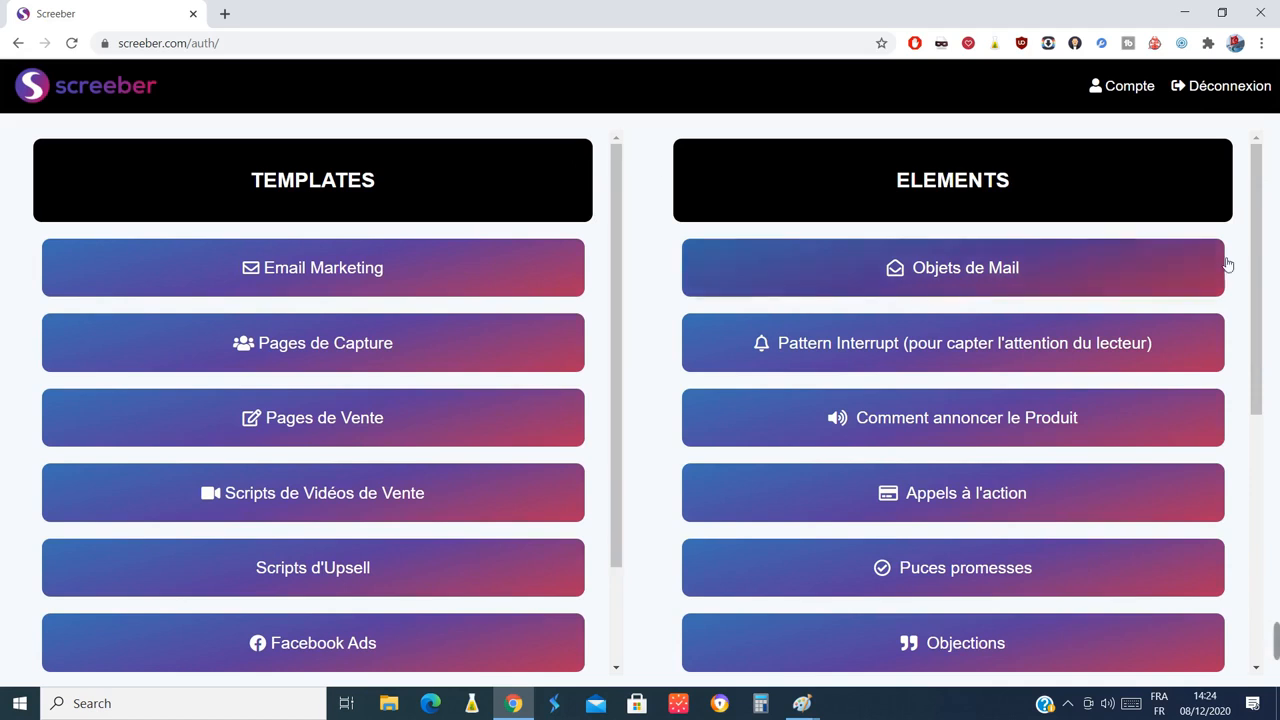
pyautogui.scroll(-1, 1265, 300)
pyautogui.scroll(-3, 1268, 330)
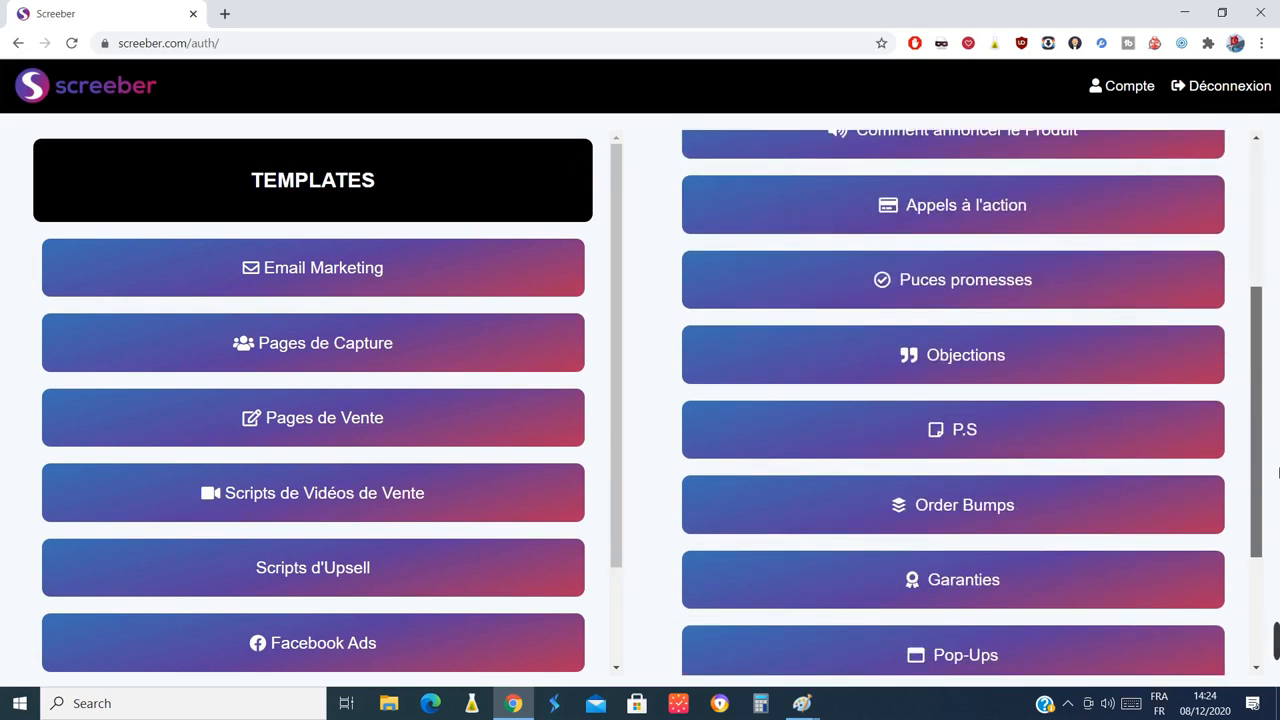
pyautogui.scroll(5, 1228, 168)
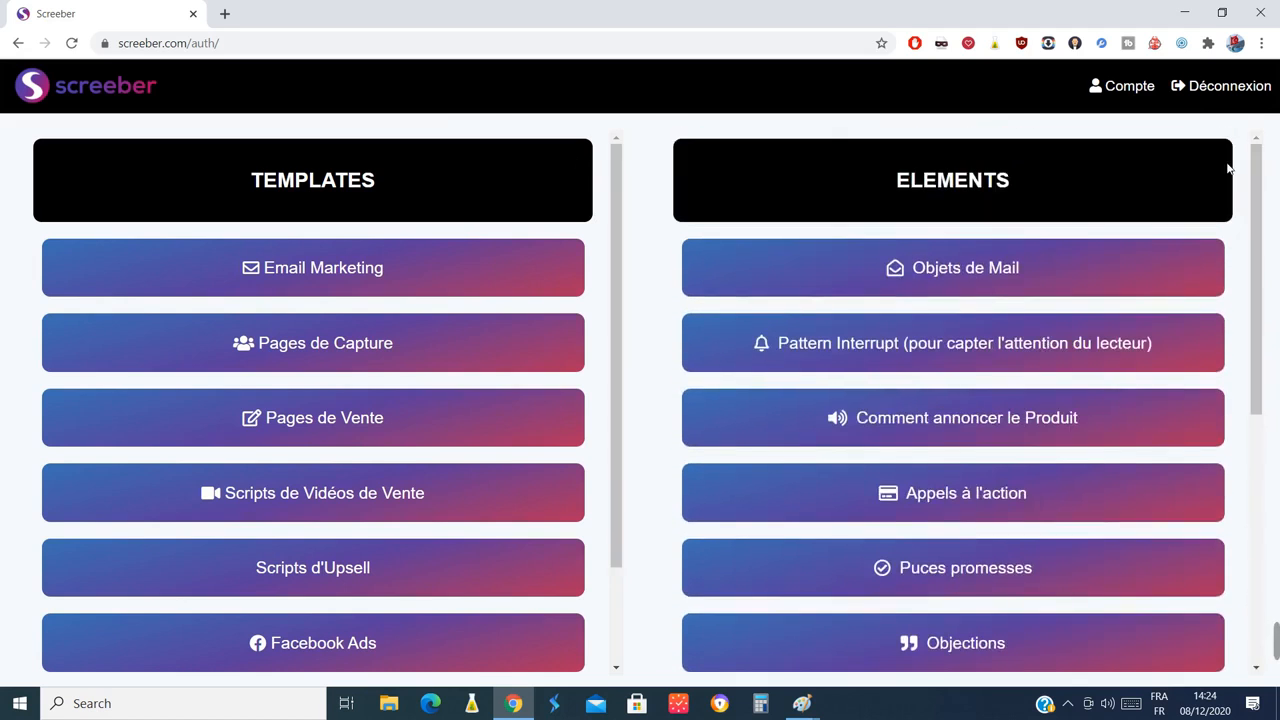